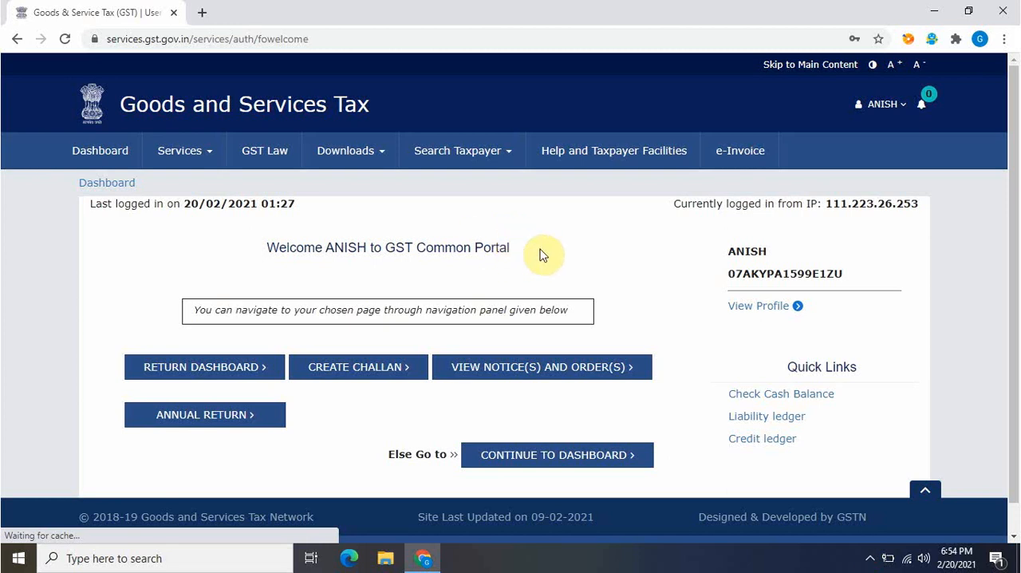
Open the Opt-in for Quarterly Return service and look up the filing frequency for financial year 2020-21
scroll(478, 327, down, 1)
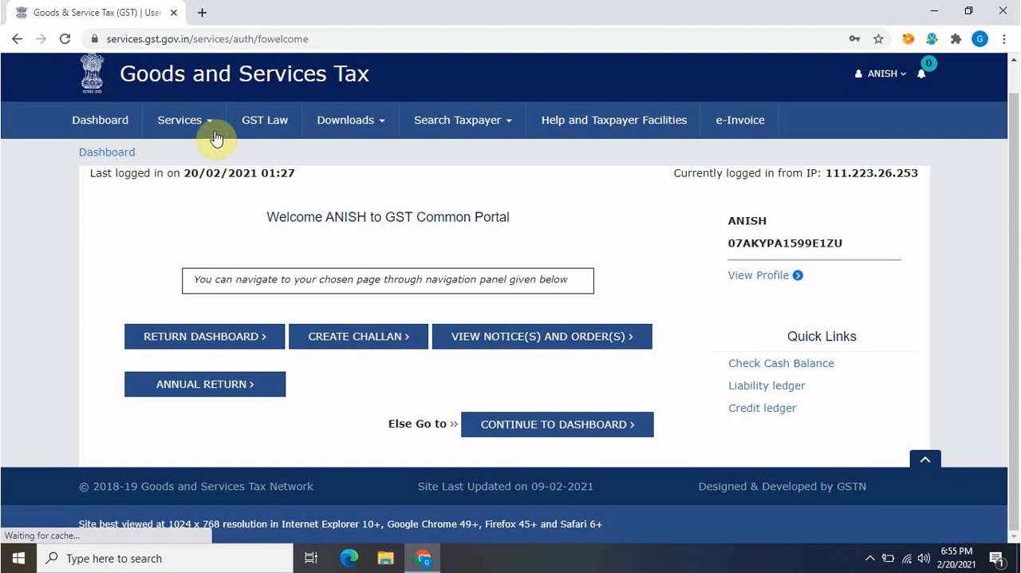
mouse_move(216, 133)
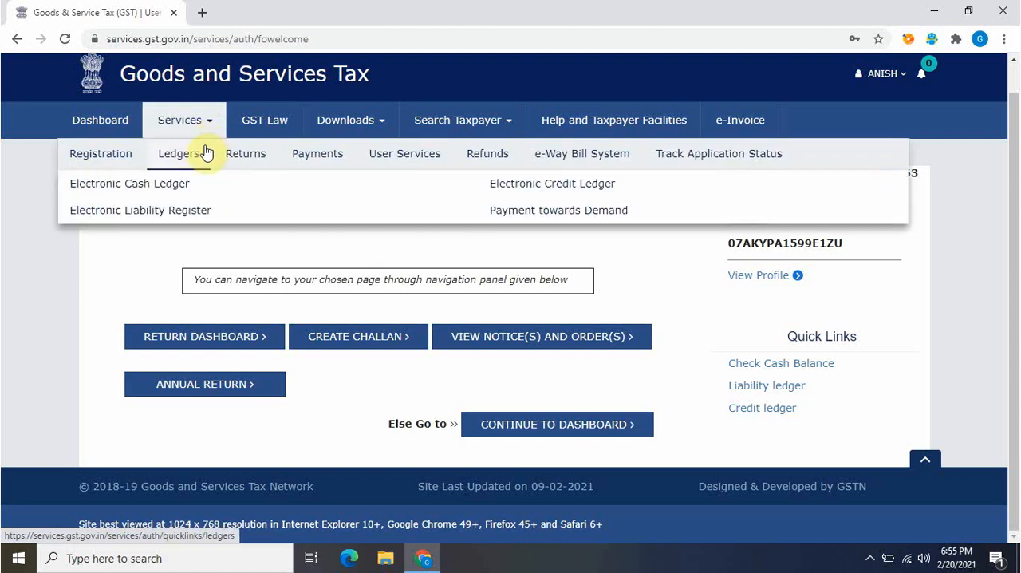
mouse_move(236, 159)
click(222, 291)
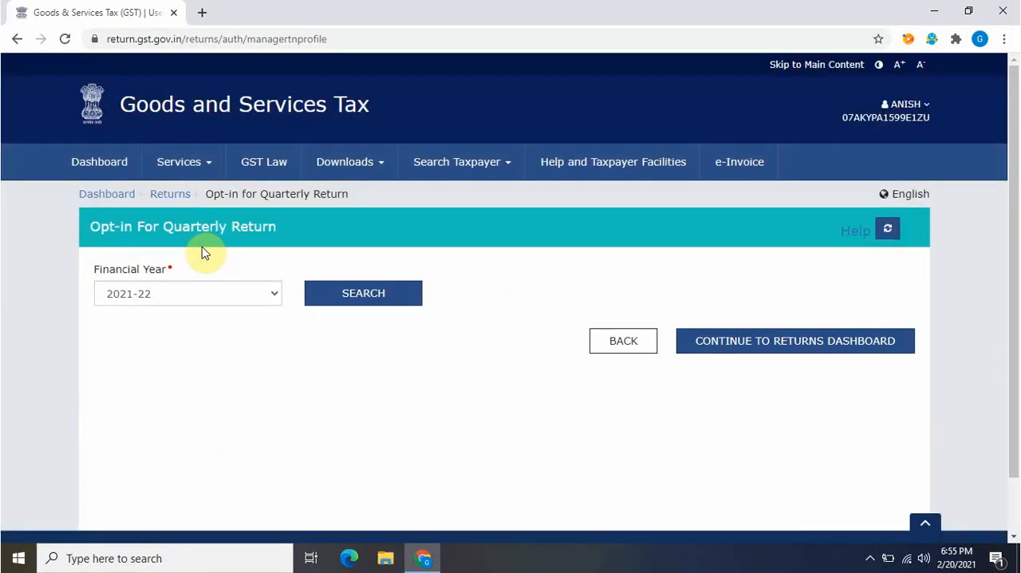
click(216, 293)
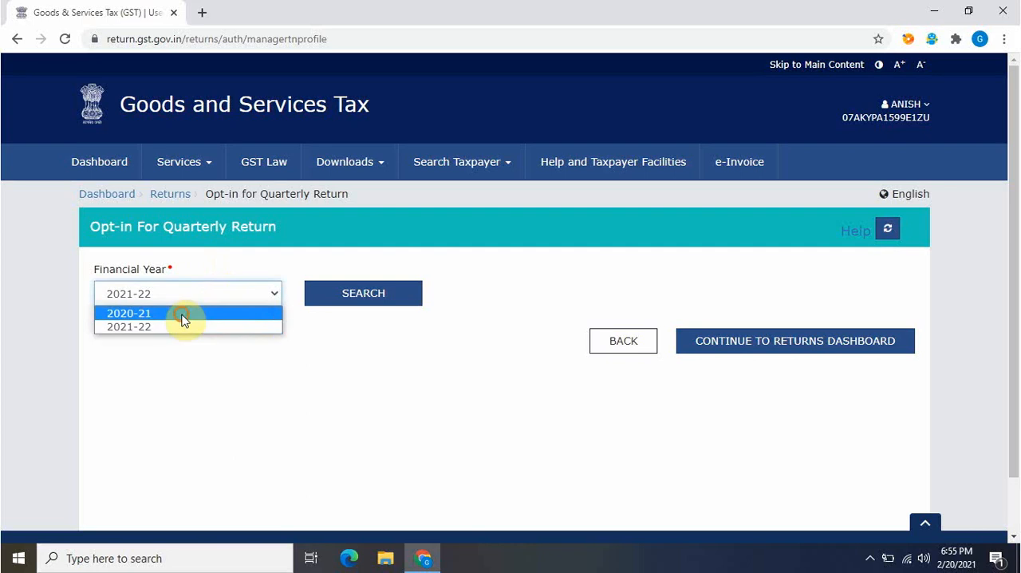
click(182, 311)
click(341, 297)
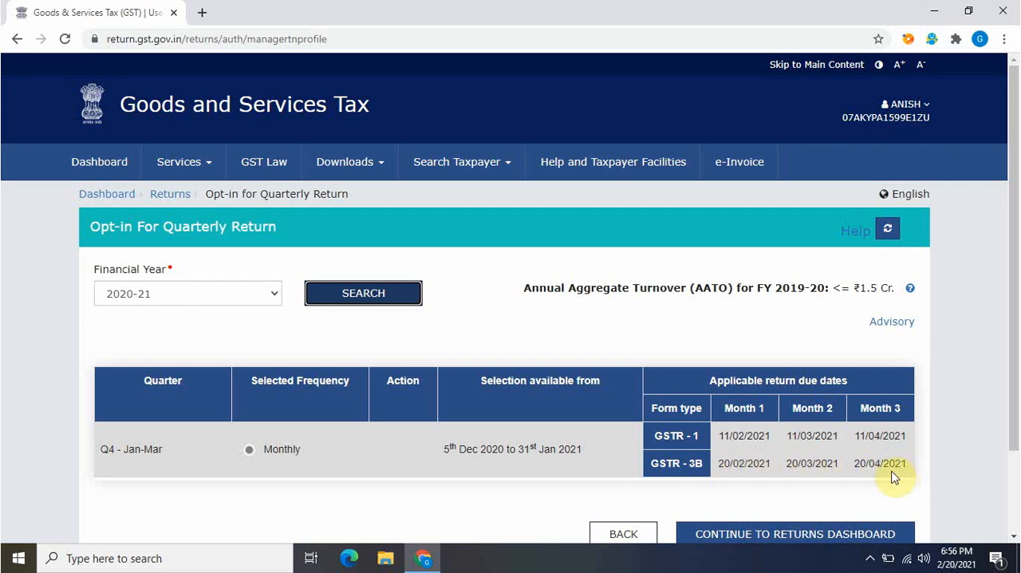
Go to File Returns from the dashboard and search the returns for financial year 2020-21, period January
click(121, 201)
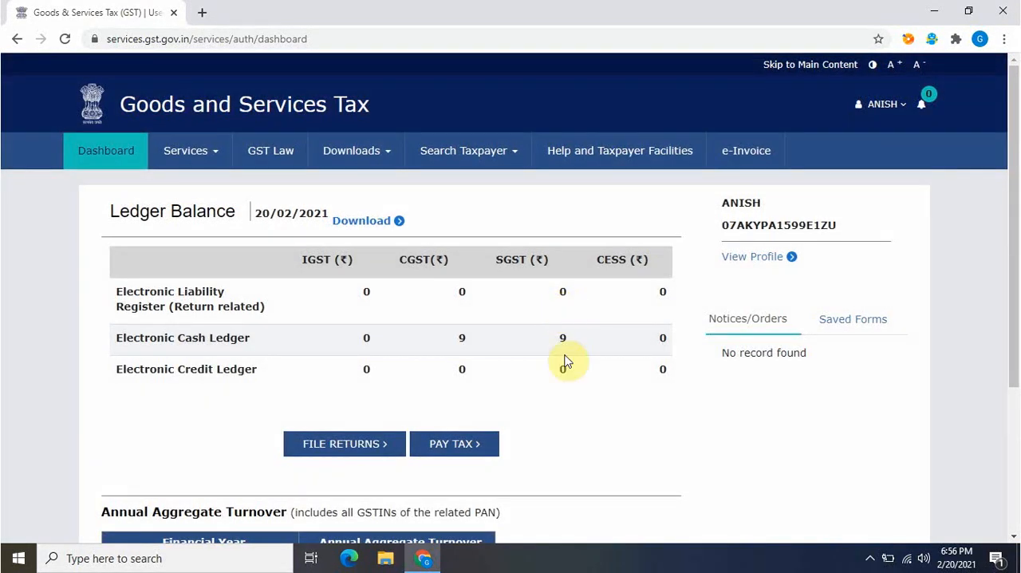
drag(1008, 243, 866, 413)
click(352, 238)
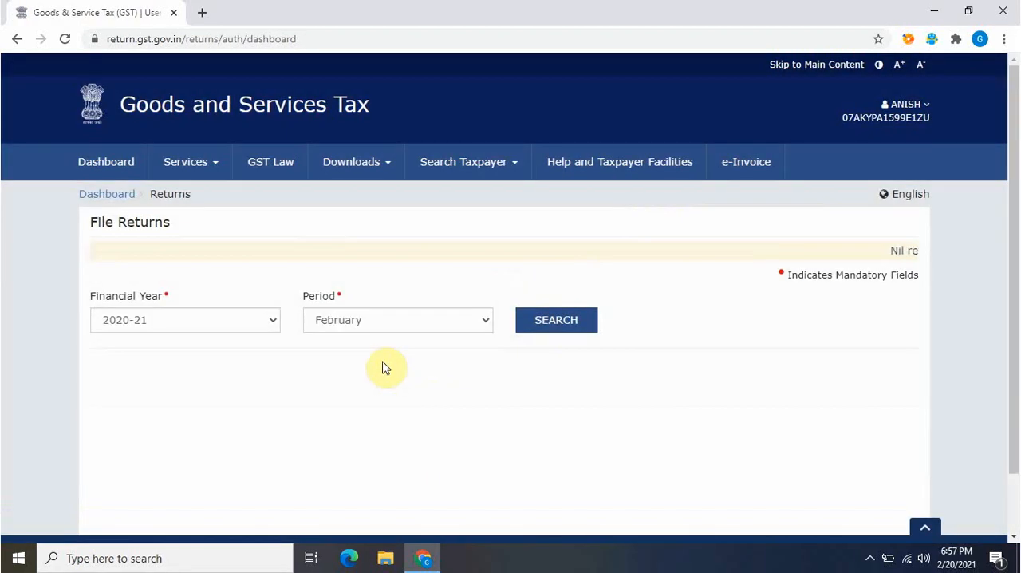
click(342, 319)
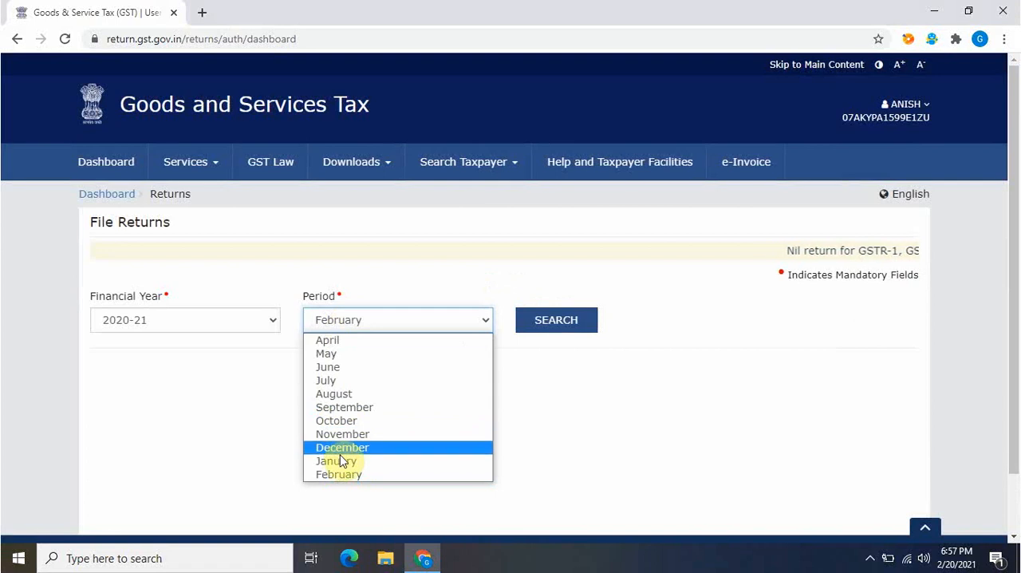
click(340, 461)
click(556, 319)
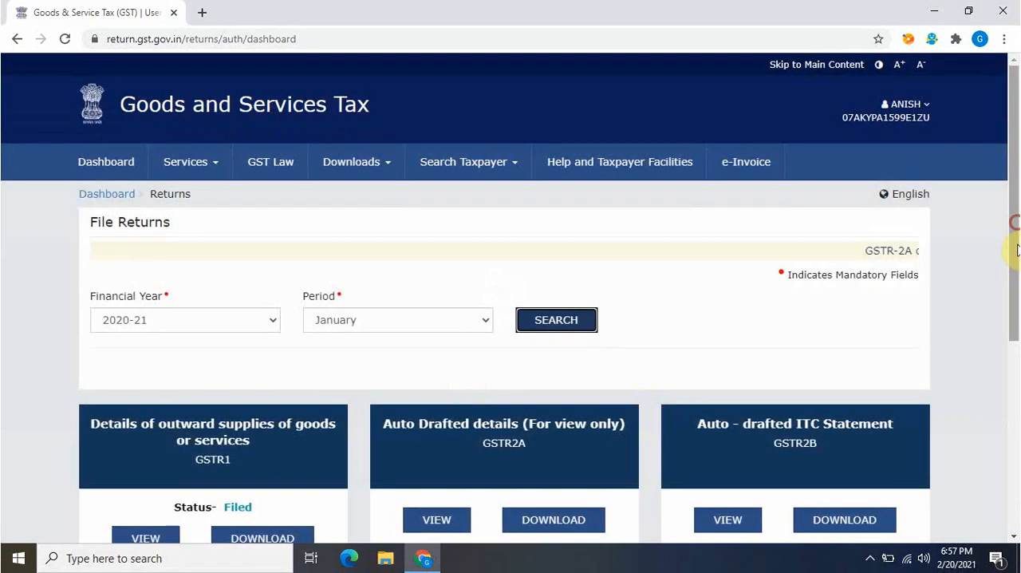
Open the GSTR-3B monthly return for online preparation as a non-nil return and dismiss the system-generated summary
drag(1011, 224, 1010, 459)
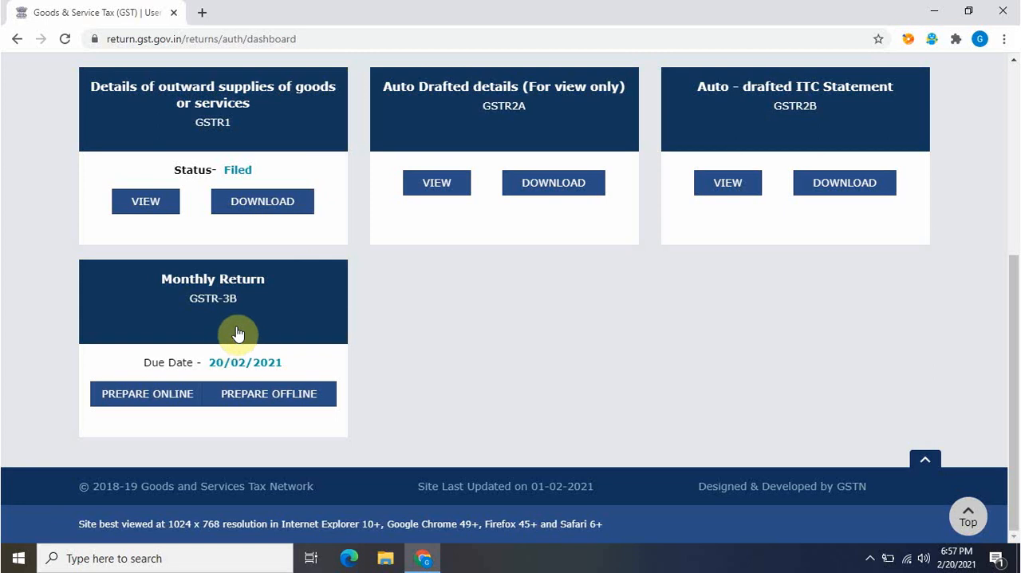
click(160, 408)
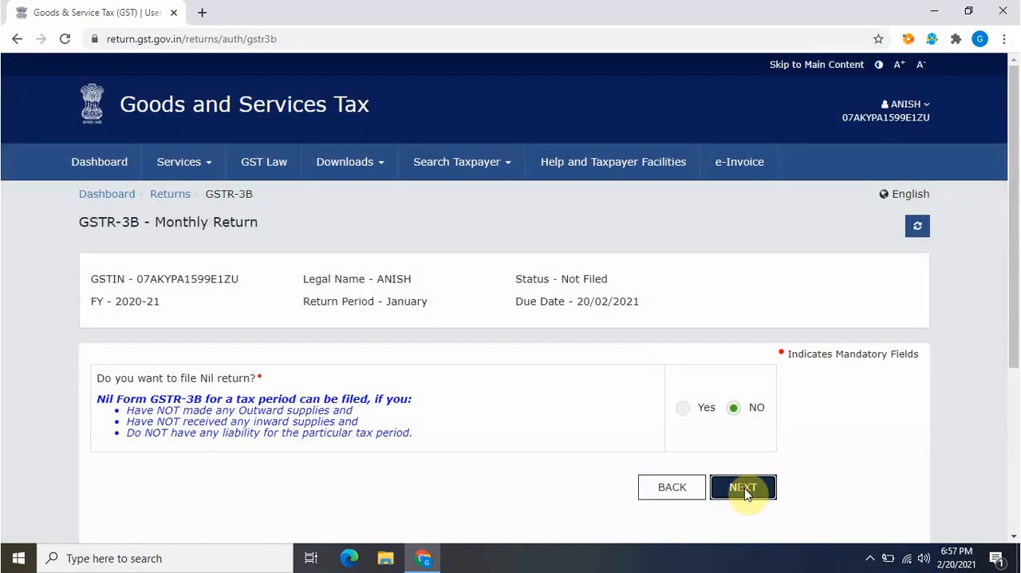
click(746, 493)
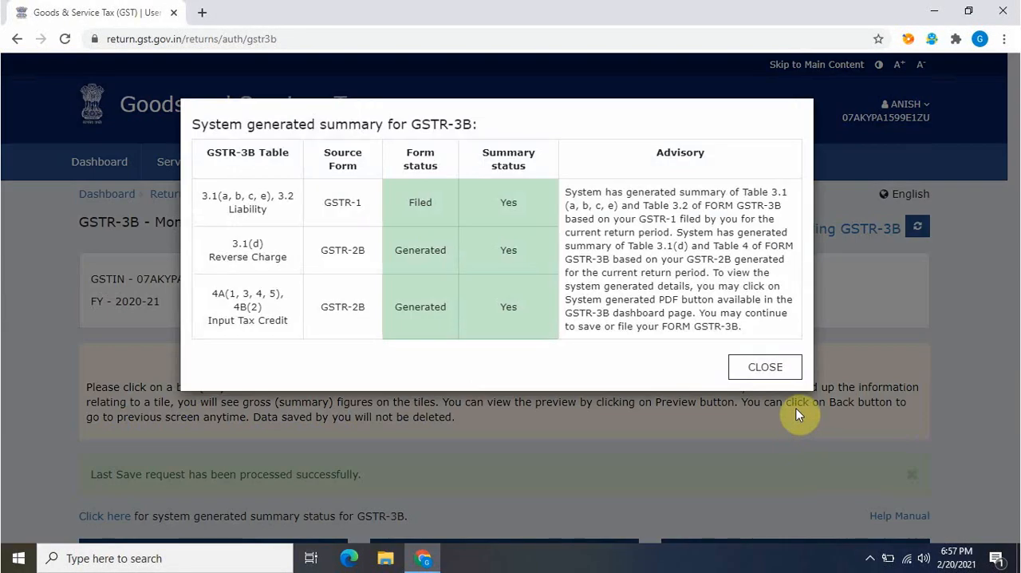
click(767, 367)
Open table 3.1 Tax on outward and reverse charge inward supplies, review the auto-drafted figures and confirm them
drag(1013, 151, 834, 330)
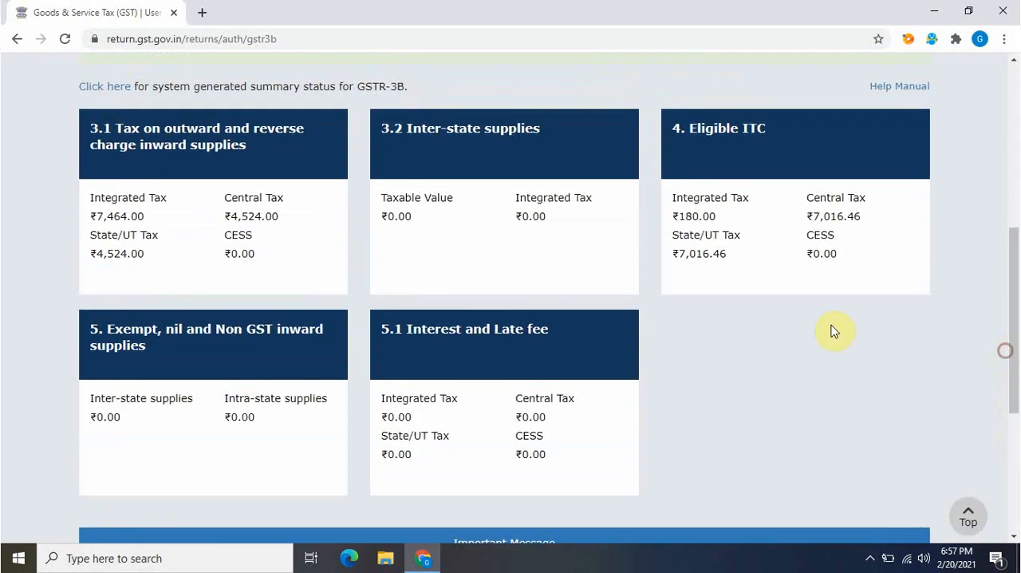
click(316, 242)
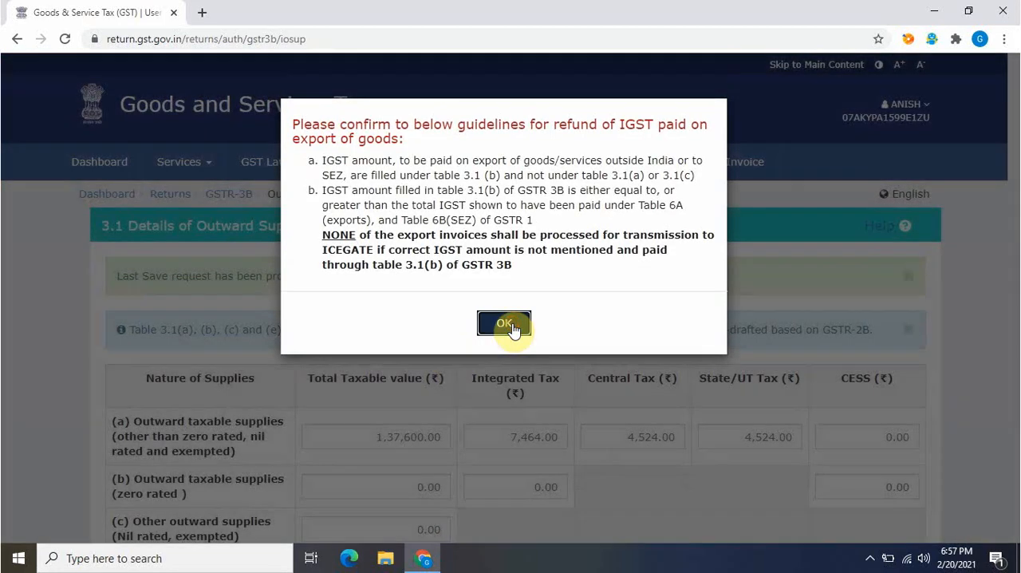
click(504, 324)
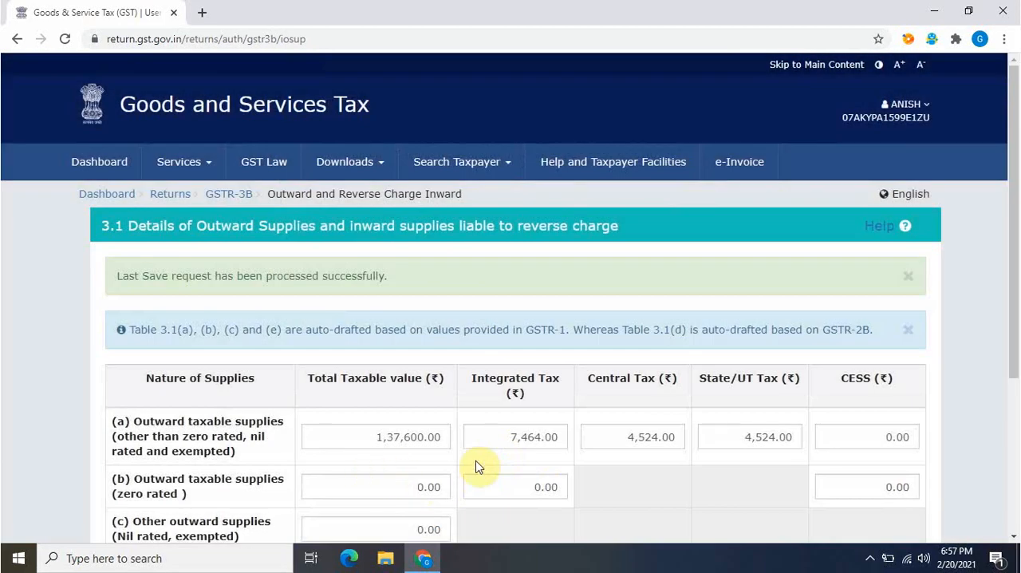
drag(1006, 280, 1006, 432)
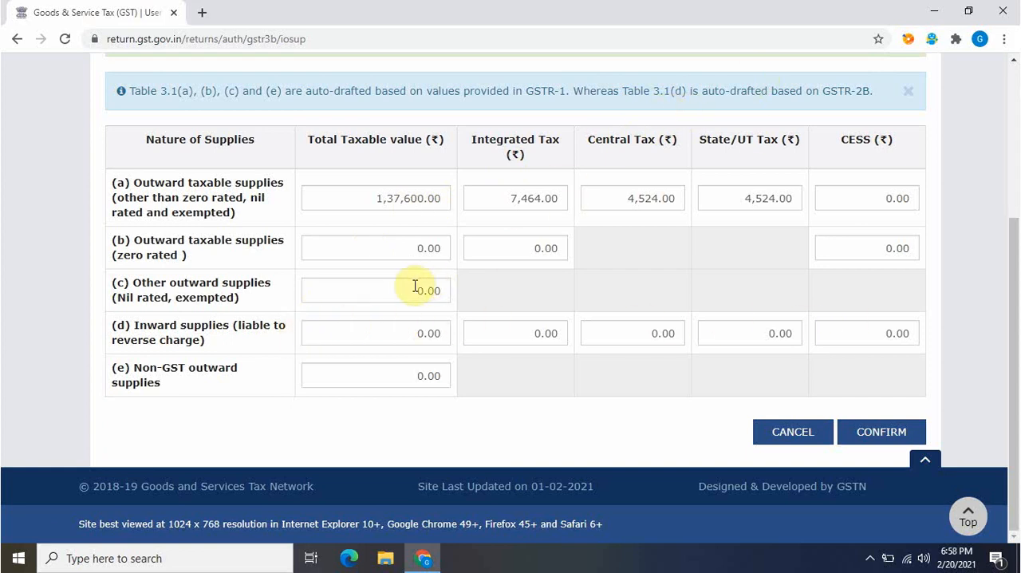
click(705, 105)
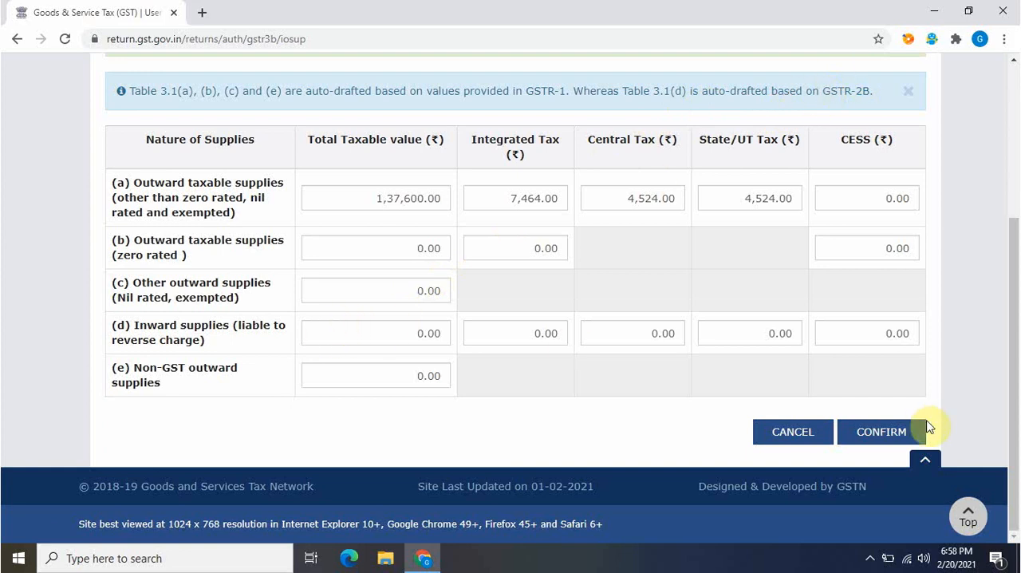
click(873, 430)
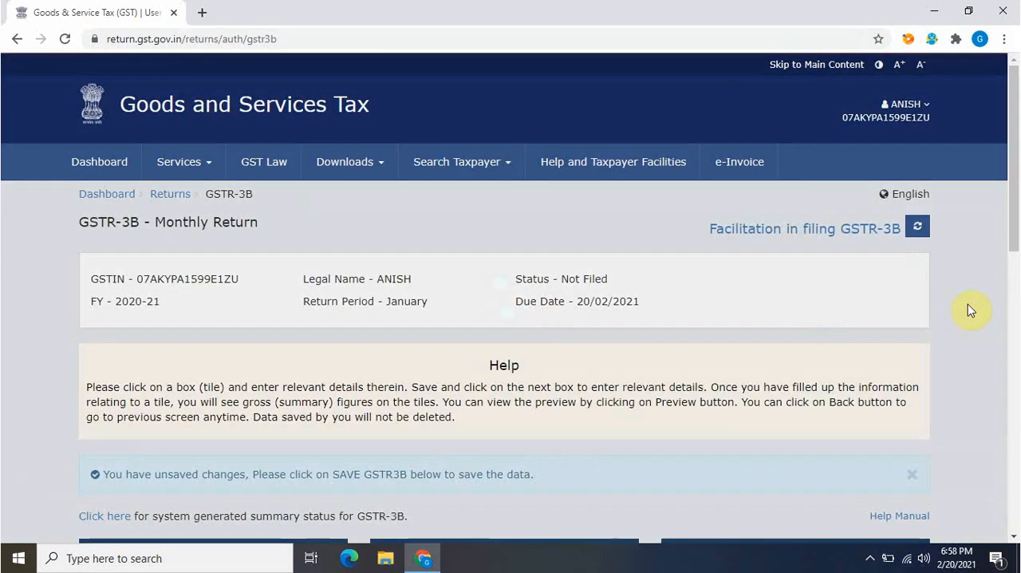
Open table 4 Eligible ITC, review the auto-drafted input tax credit values and confirm them
drag(1010, 192, 1018, 358)
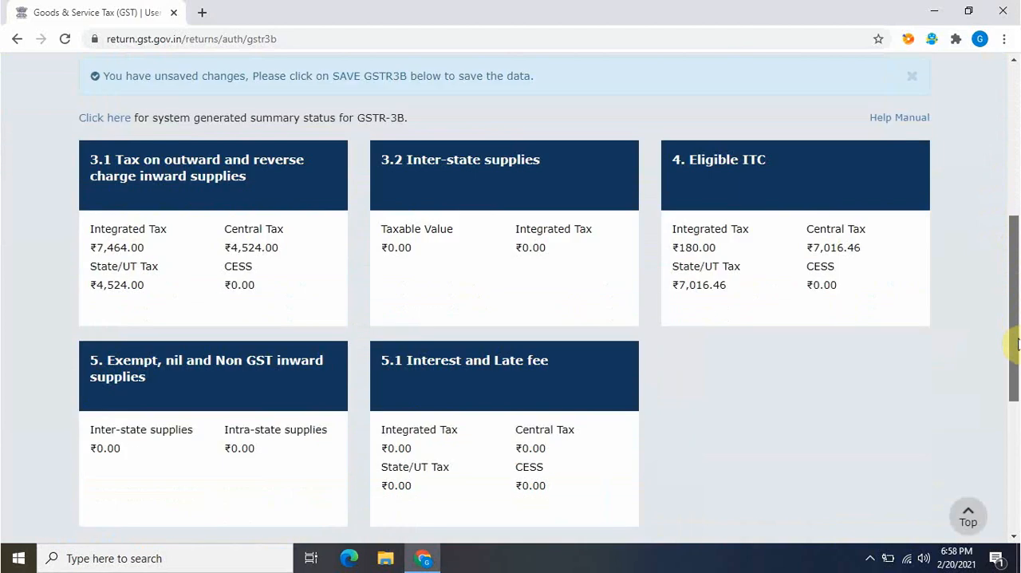
click(773, 212)
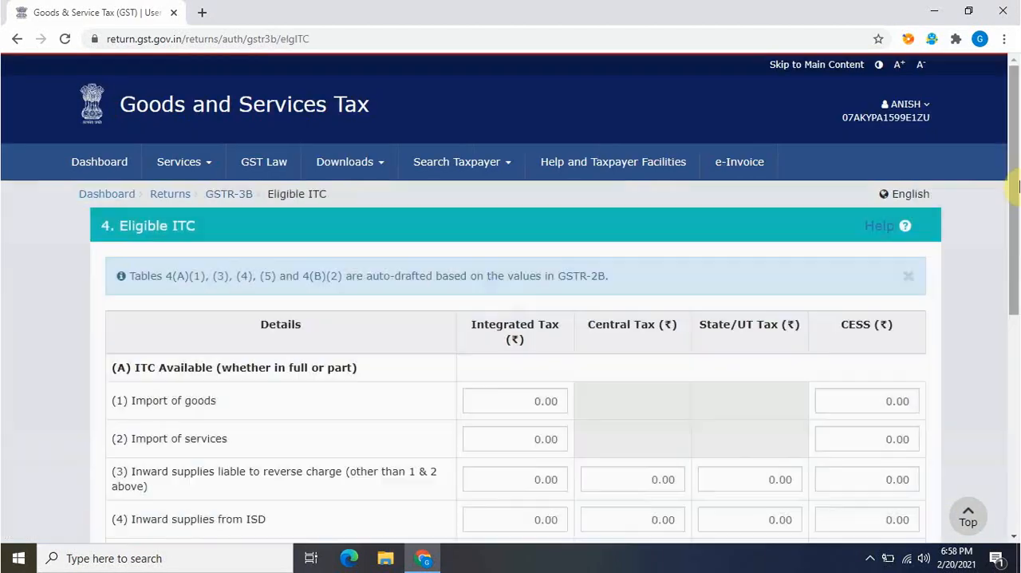
drag(1018, 185, 1012, 349)
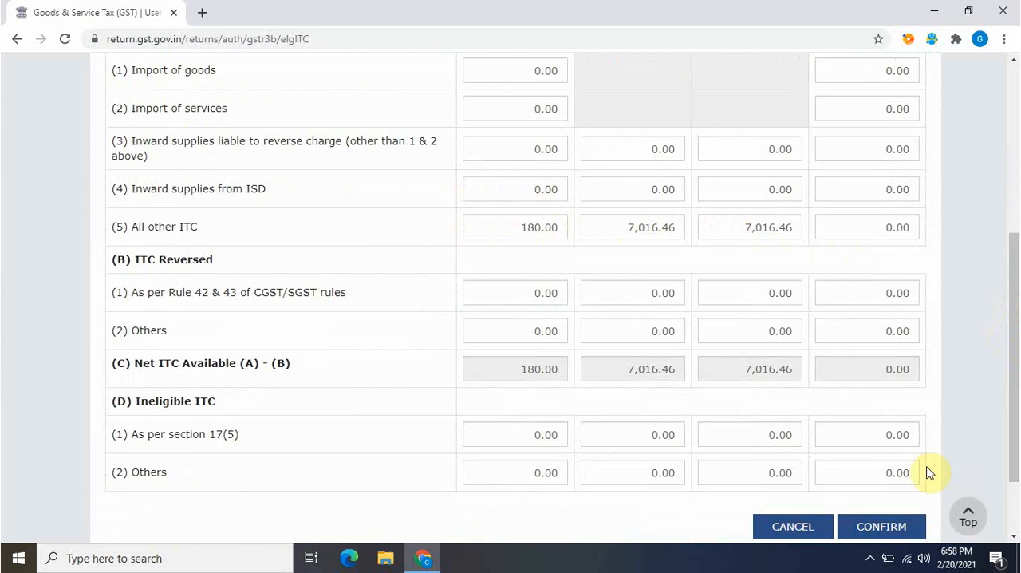
click(893, 526)
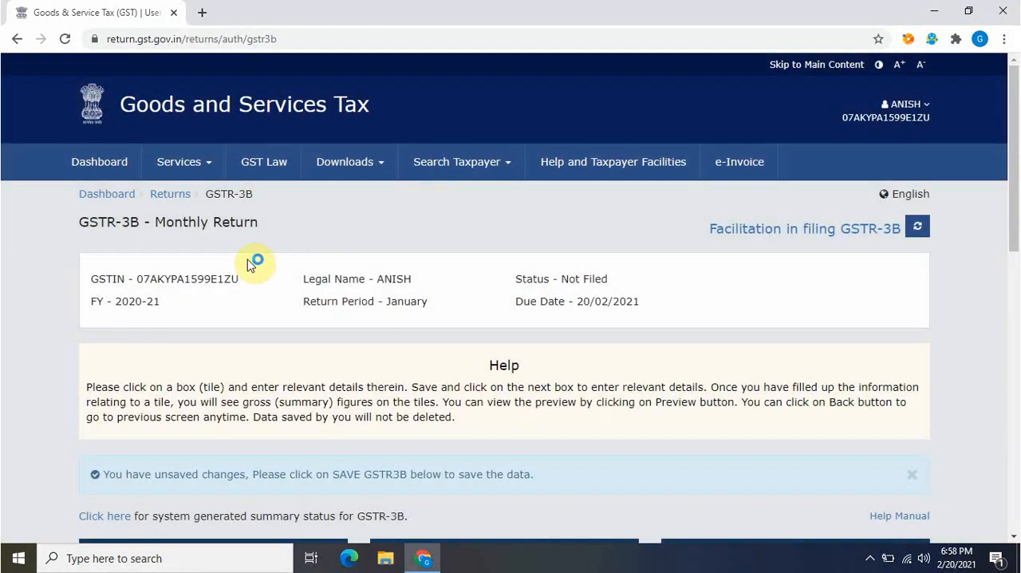
Leave GSTR-3B for the File Returns page and search the returns for period January of 2020-21
click(172, 194)
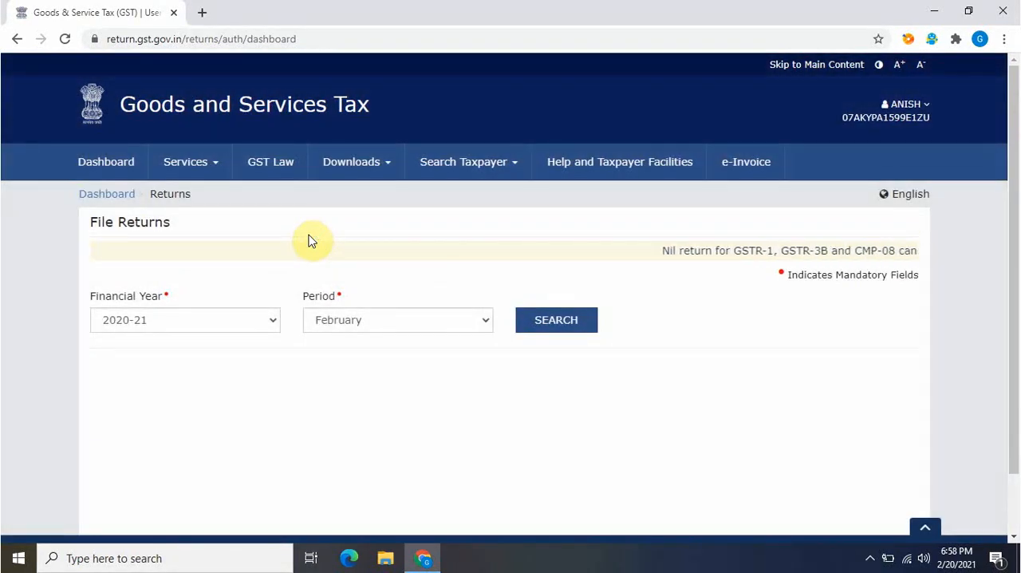
click(353, 321)
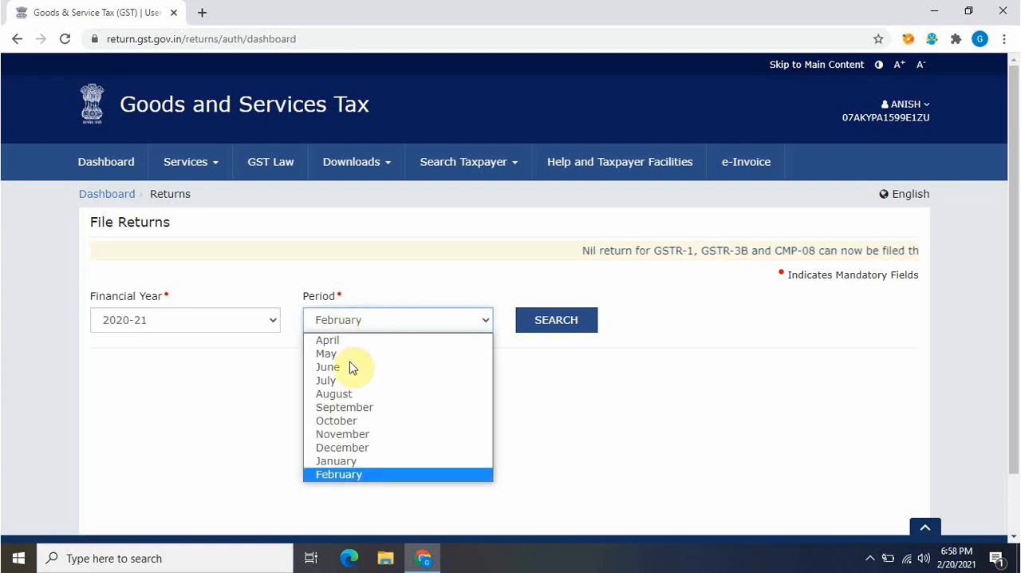
click(346, 461)
click(564, 323)
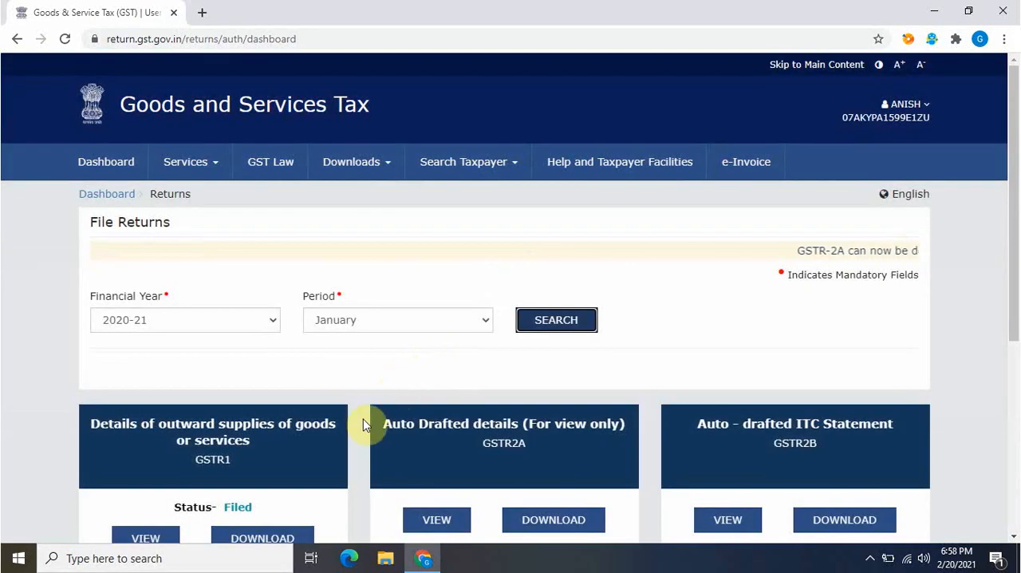
View the GSTR-2B auto-drafted ITC statement and check the summary of ITC available
drag(1016, 216, 1017, 435)
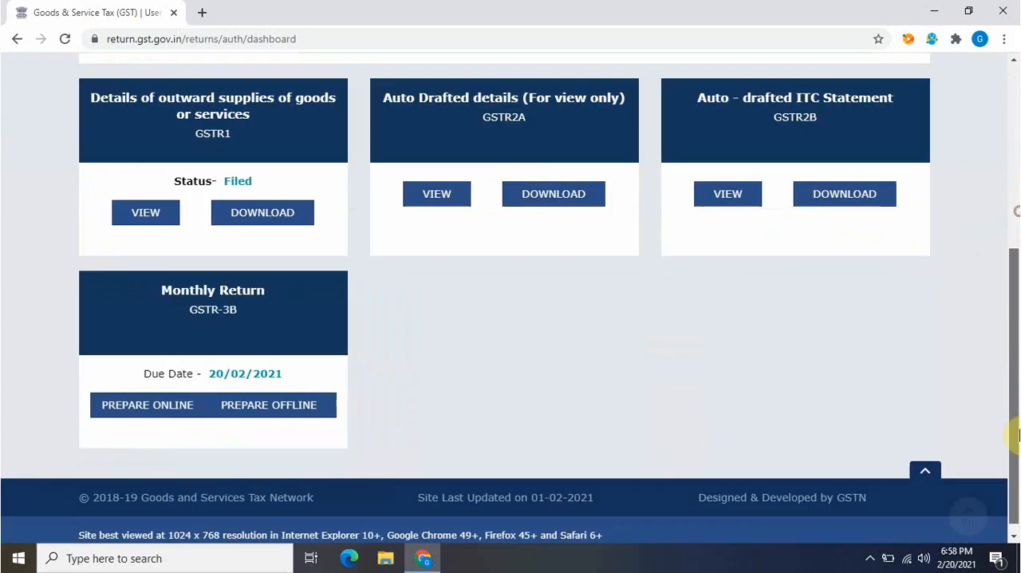
drag(1010, 380, 1010, 339)
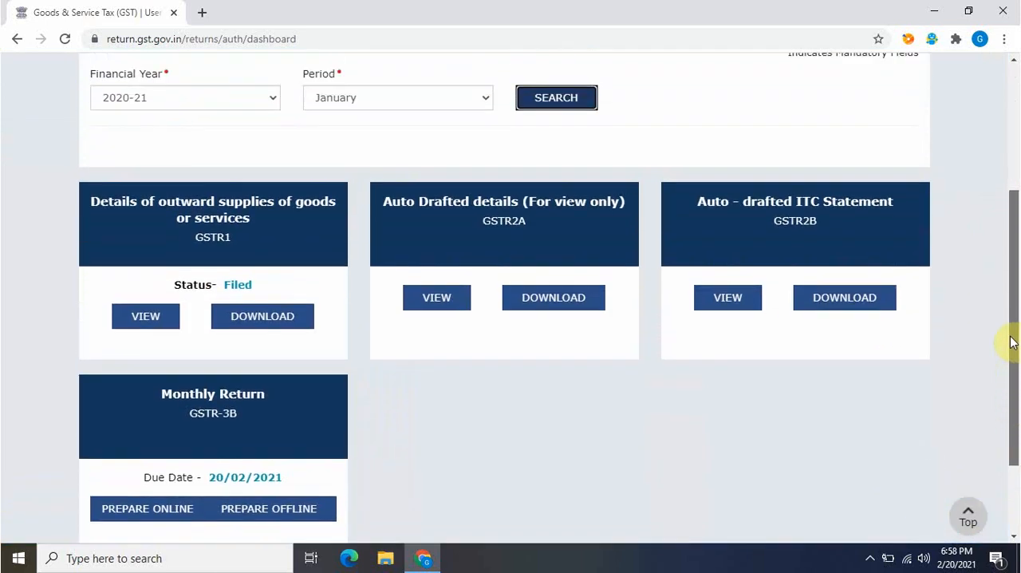
click(851, 227)
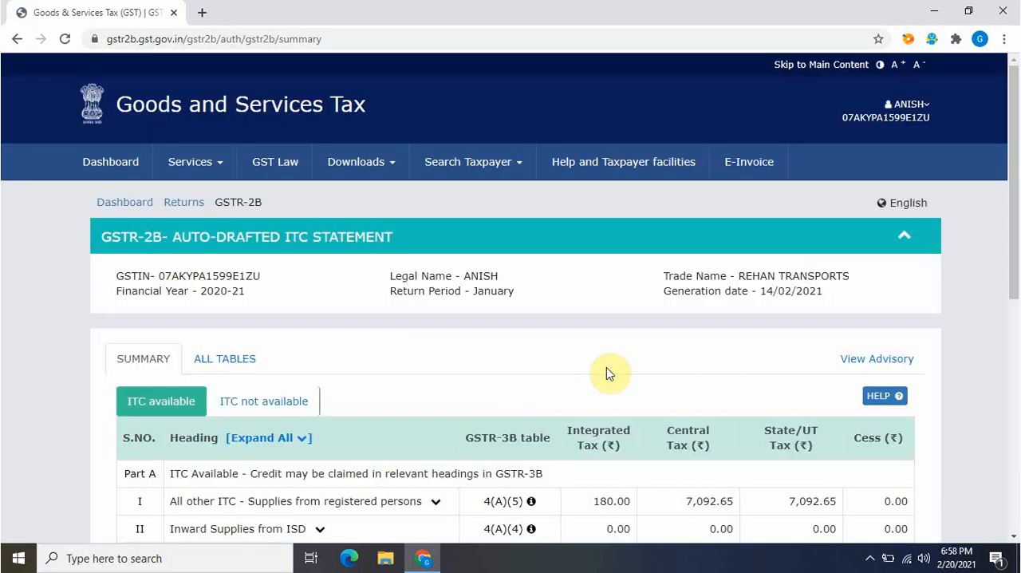
drag(1010, 200, 1016, 331)
drag(1017, 271, 1011, 223)
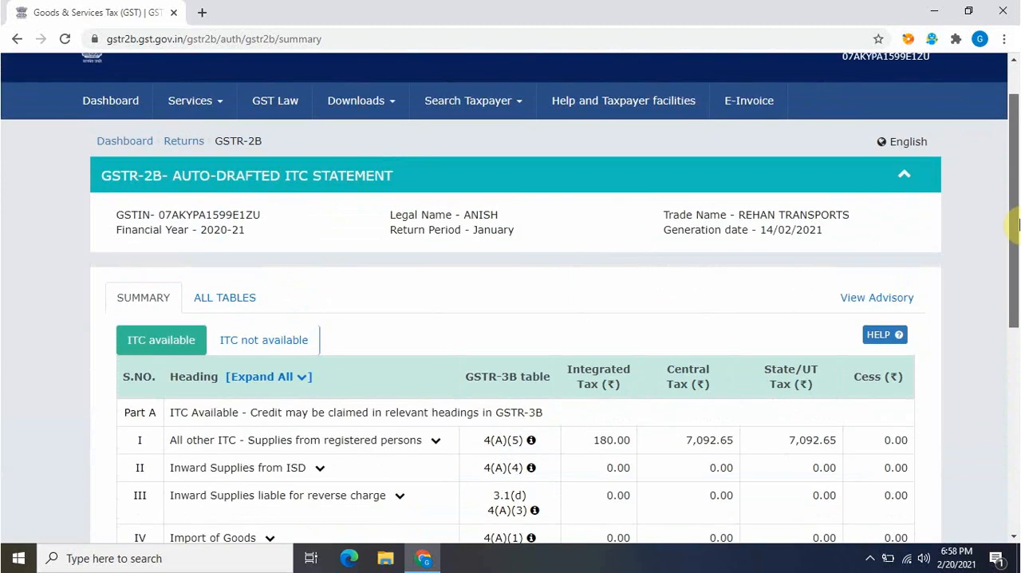
Go back from GSTR-2B to File Returns and search the January 2020-21 returns again
click(184, 142)
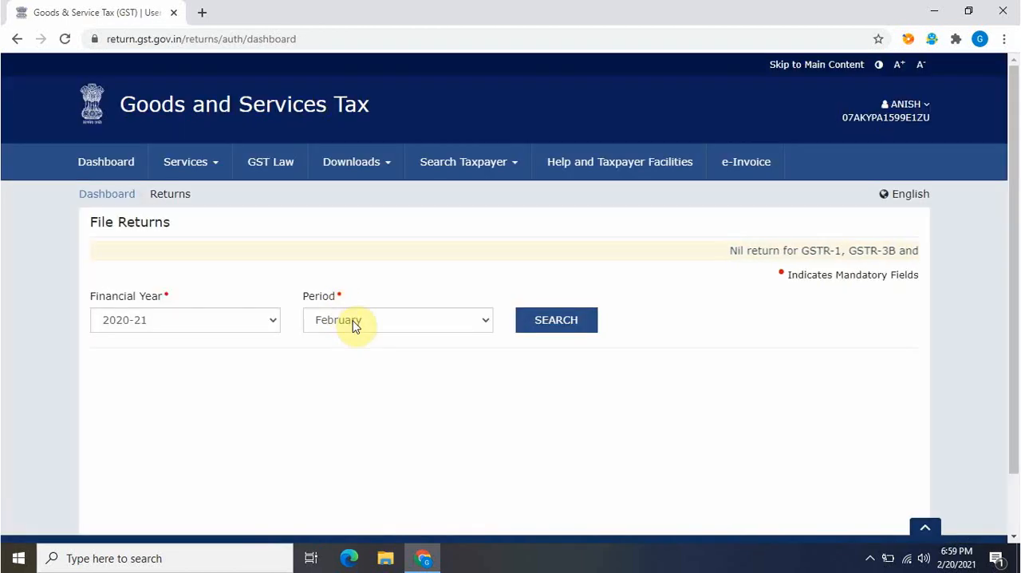
click(353, 323)
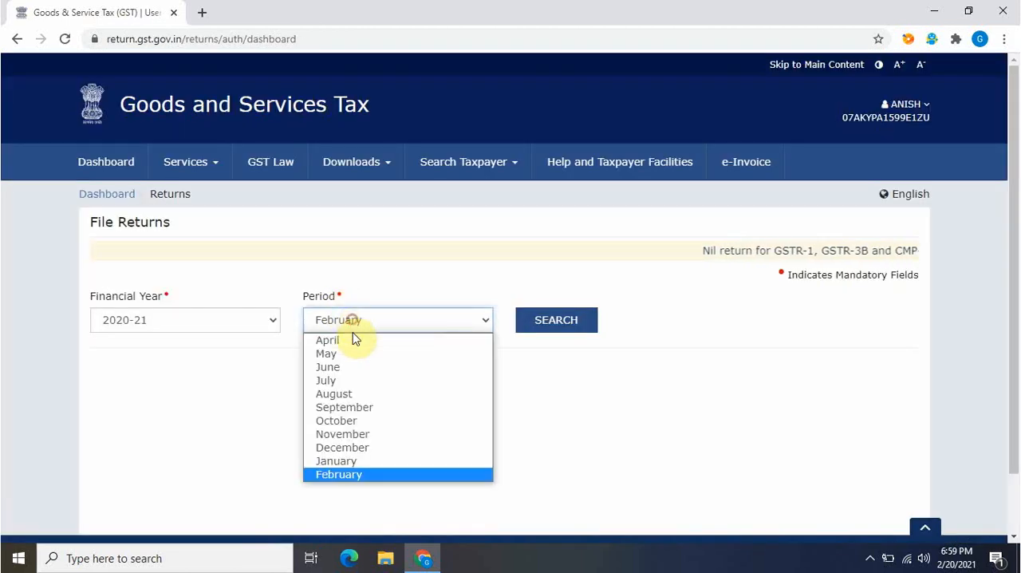
click(345, 463)
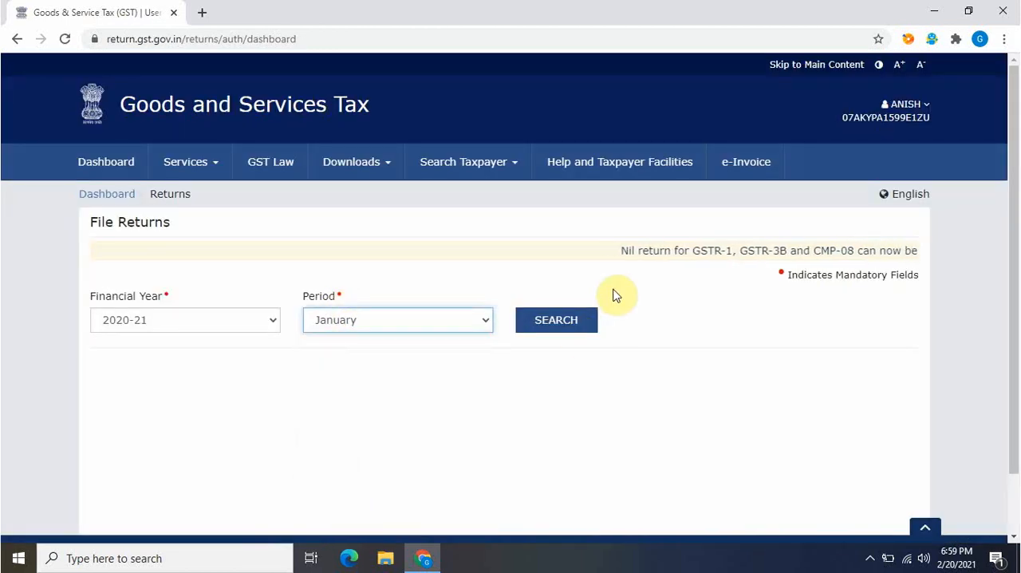
click(577, 323)
Reopen GSTR-3B for online preparation, continue with the non-nil return and dismiss the system-generated summary
drag(1013, 301, 1013, 519)
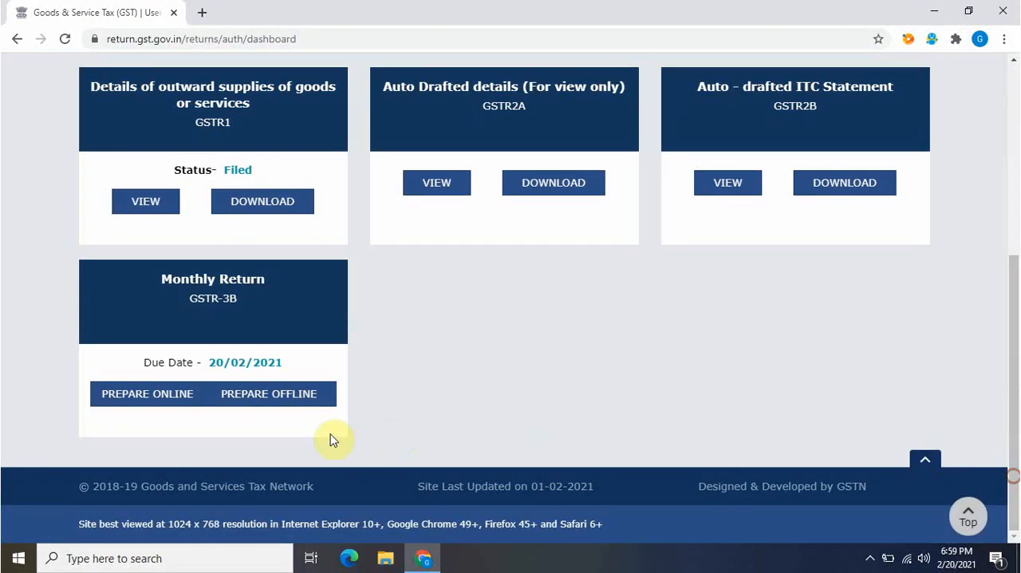
click(165, 406)
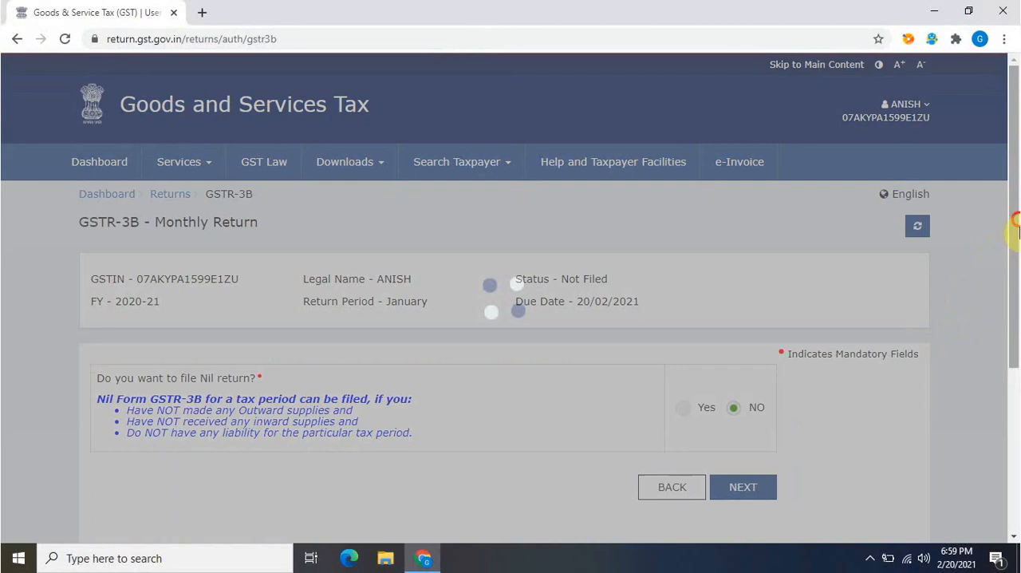
drag(1014, 228, 1014, 343)
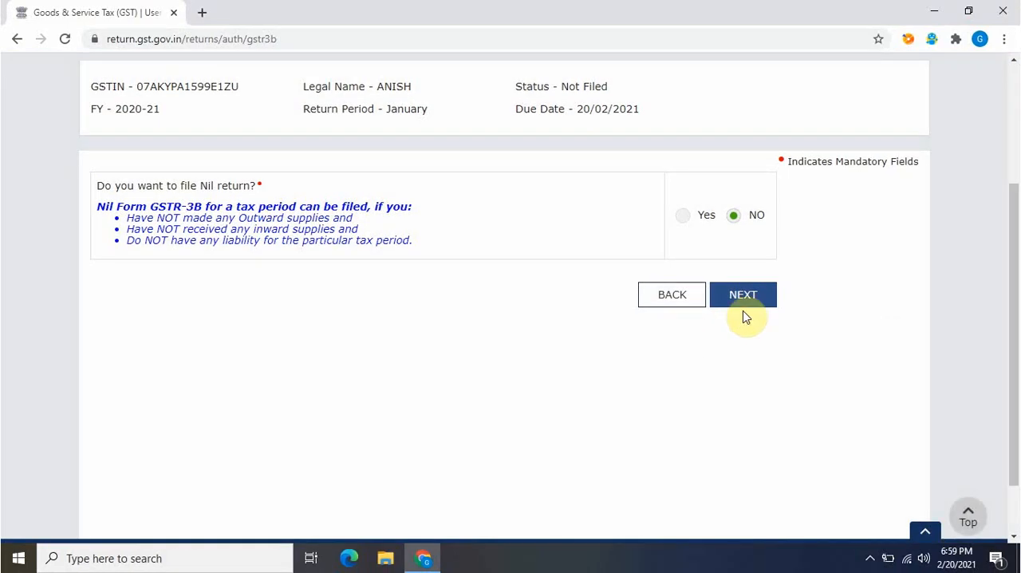
click(744, 303)
click(755, 358)
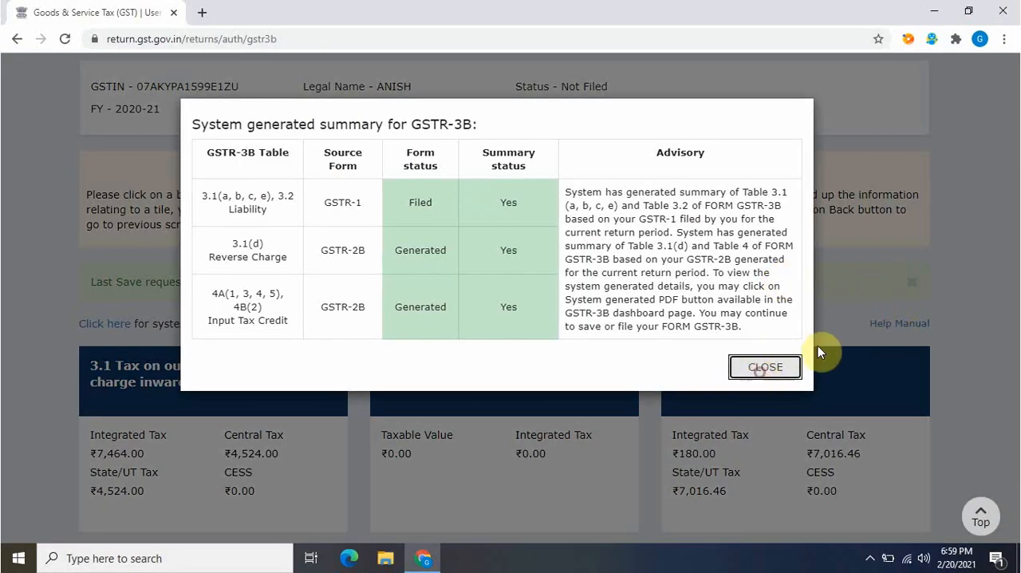
Open table 3.1 of GSTR-3B, compare the outward supply amounts with the system-computed values and confirm the table
drag(1015, 262, 1011, 343)
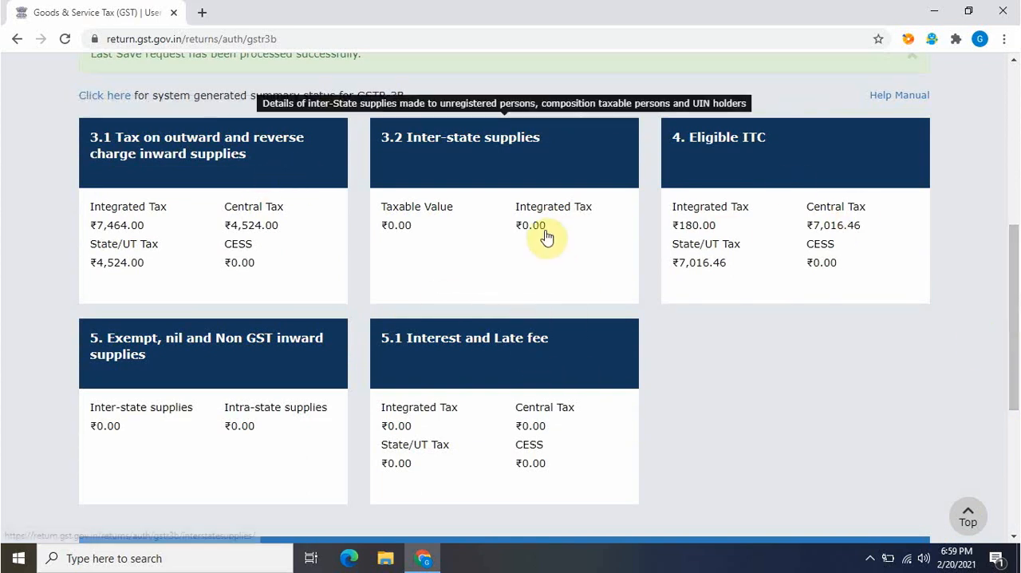
click(266, 254)
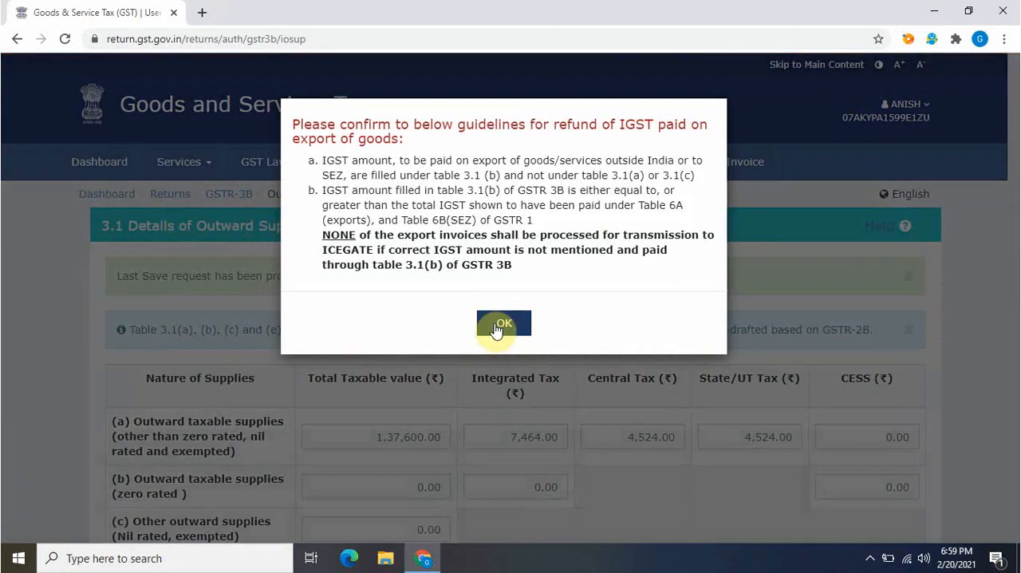
click(500, 320)
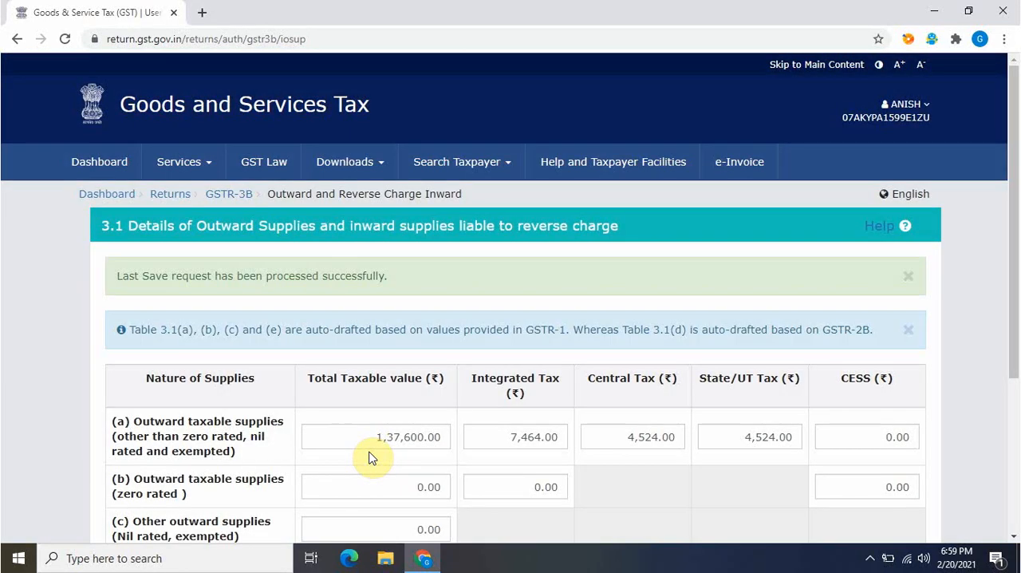
mouse_move(369, 447)
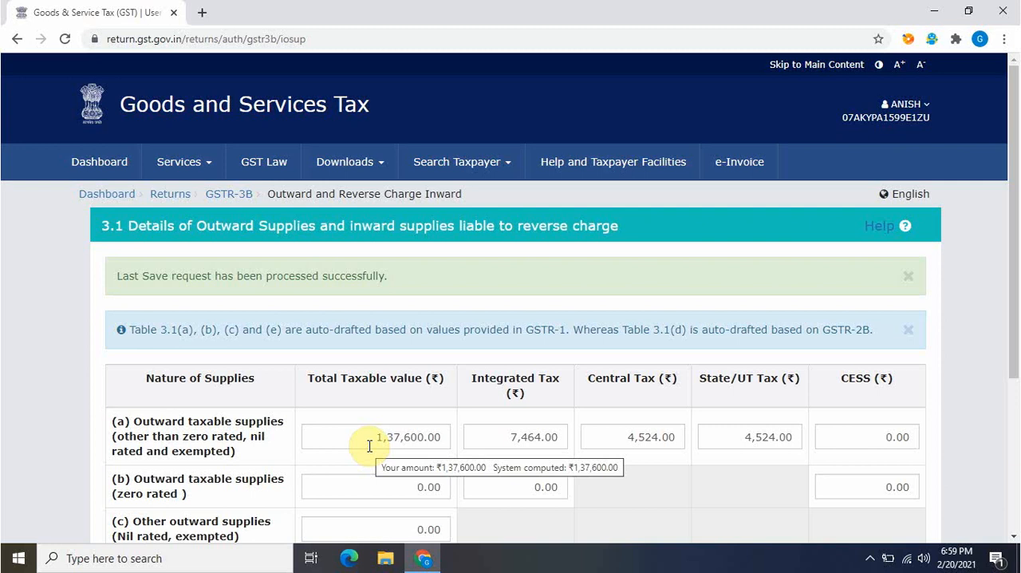
drag(1010, 278, 1011, 422)
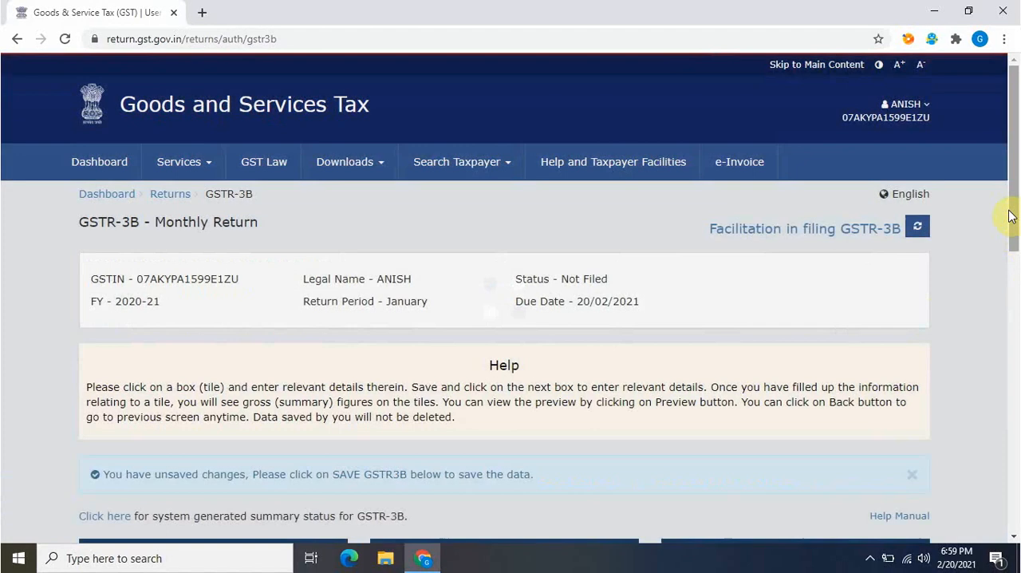
Review the filing instructions on the GSTR-3B summary, then reopen table 3.1 and confirm its auto-drafted figures again
drag(1012, 212, 1017, 494)
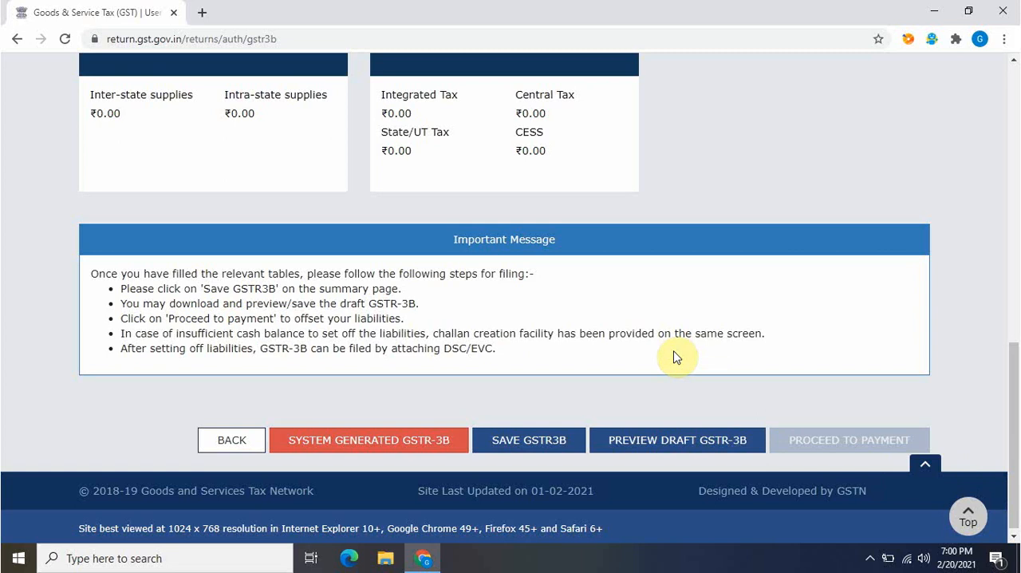
drag(1014, 359, 1015, 337)
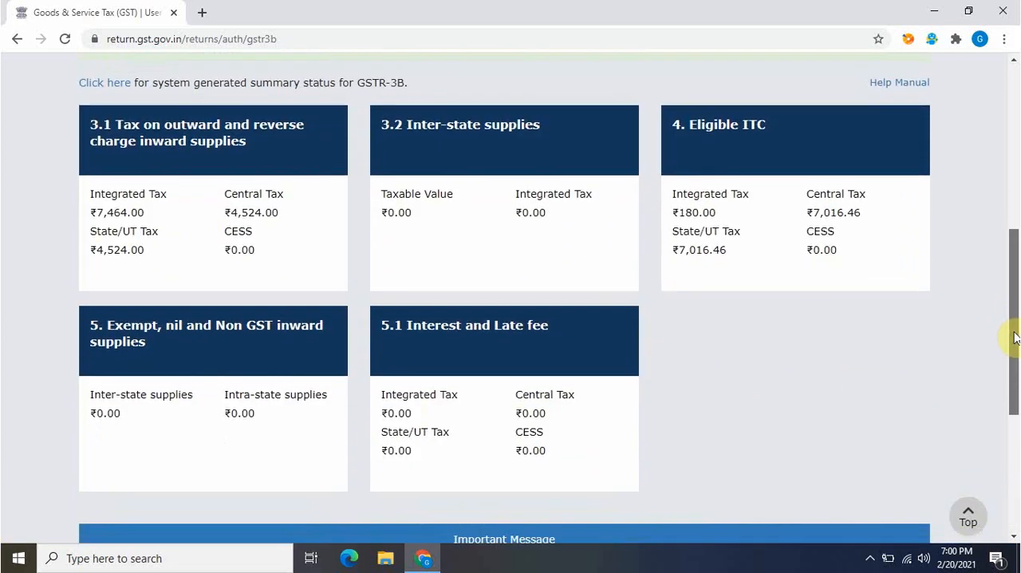
click(221, 156)
click(504, 322)
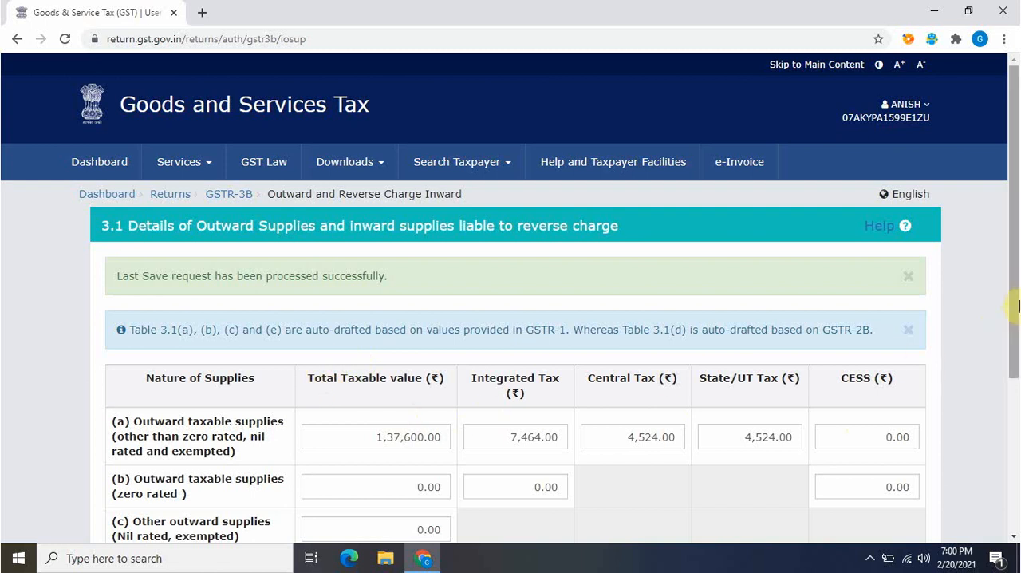
scroll(1013, 335, down, 3)
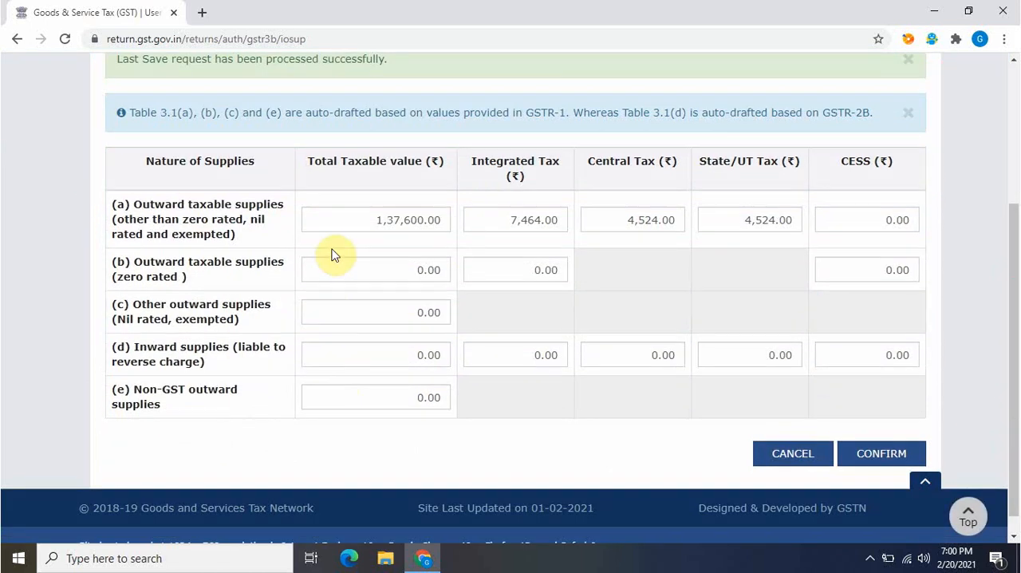
click(905, 453)
Open table 4 Eligible ITC, check the ITC auto-drafted from GSTR-2B and confirm it
drag(1011, 221, 1017, 369)
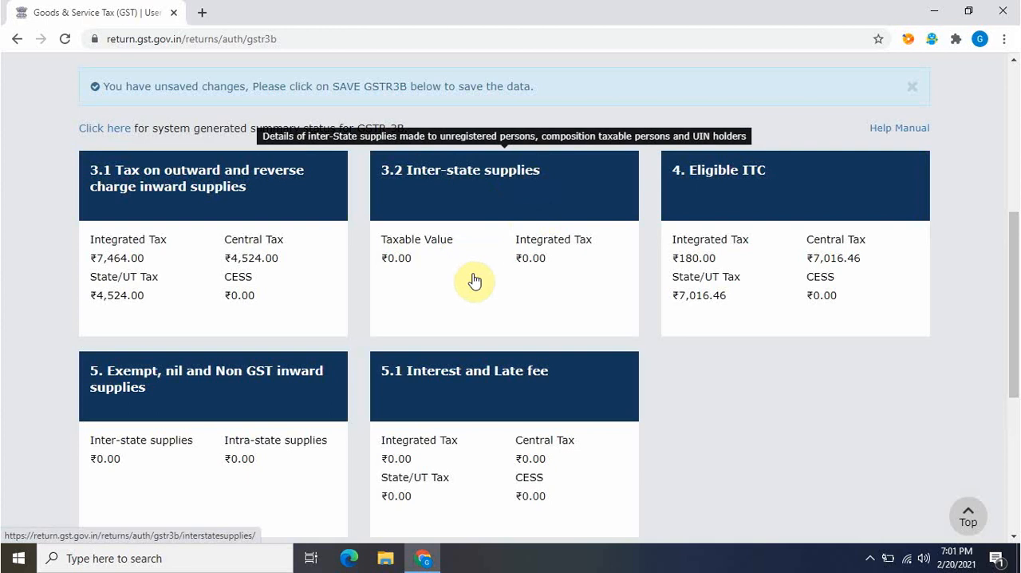
click(741, 254)
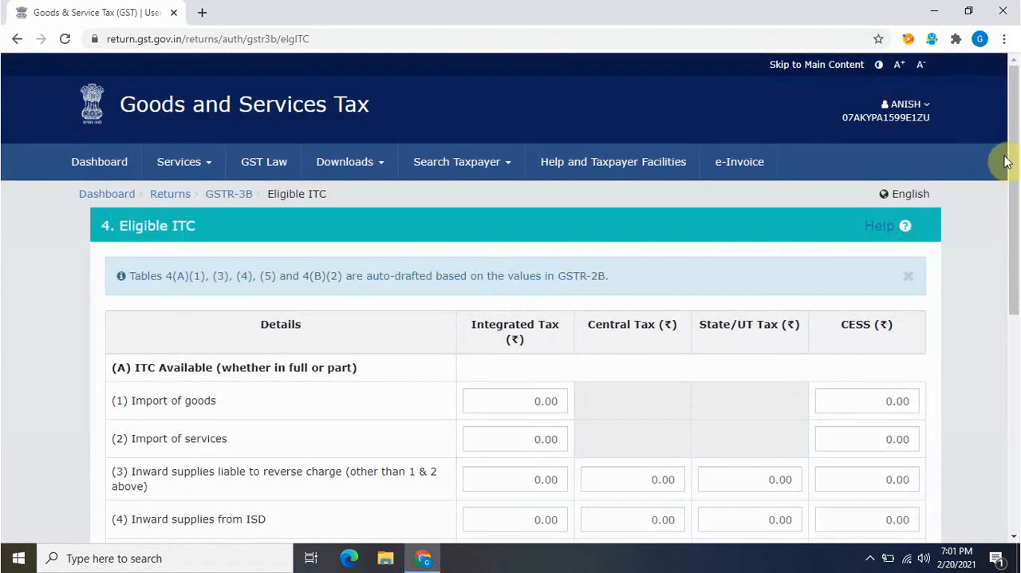
drag(1011, 160, 1013, 226)
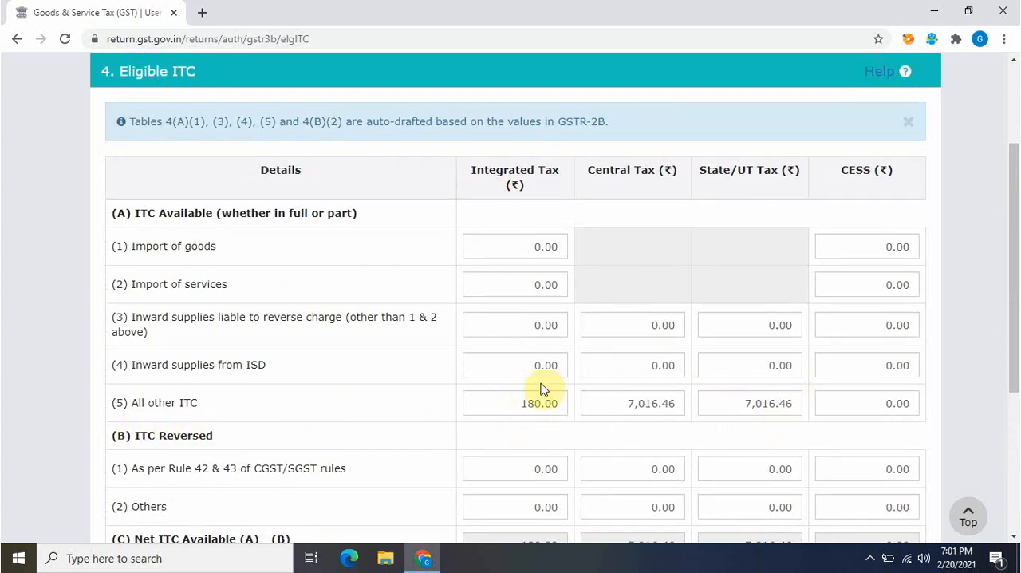
drag(1016, 326, 1018, 436)
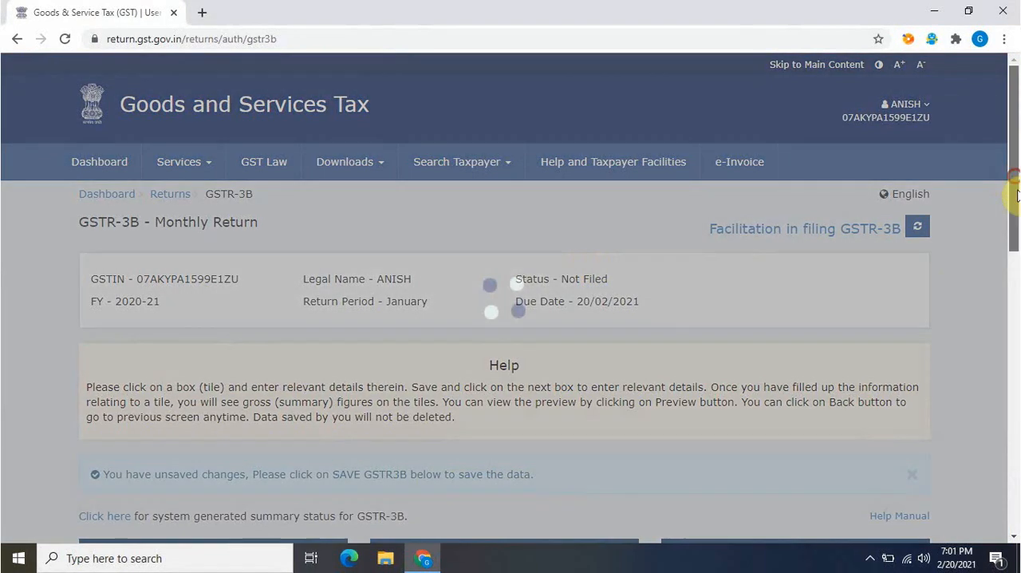
Save the confirmed GSTR-3B data from the return's summary page
drag(1014, 197, 1017, 386)
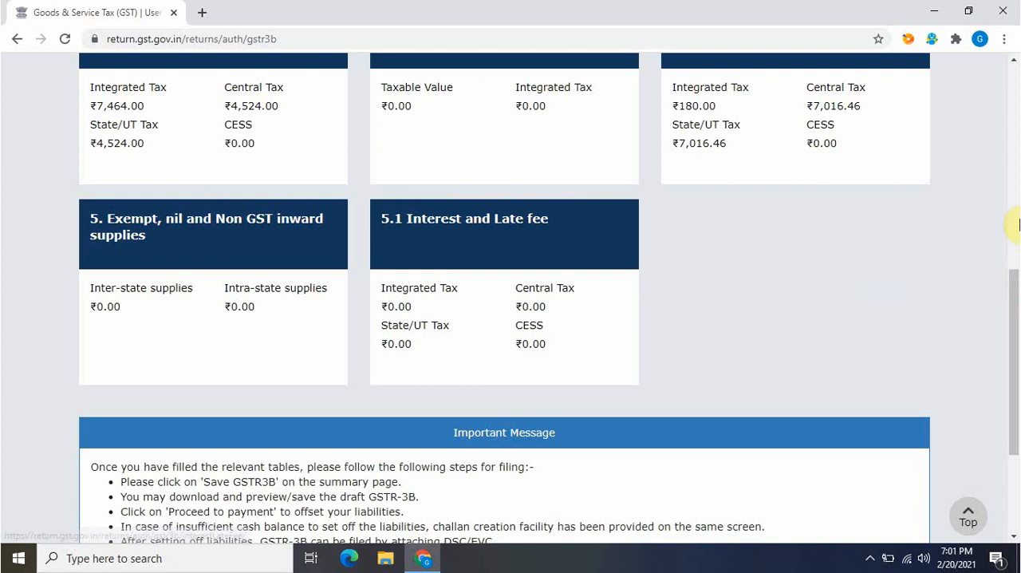
scroll(1014, 277, down, 10)
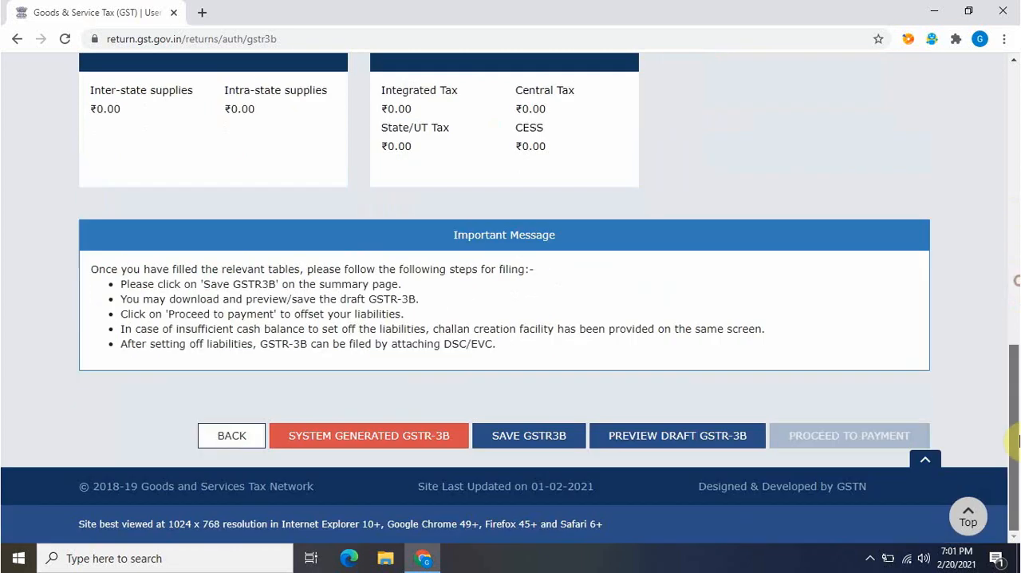
click(547, 438)
Proceed to payment of tax, check the ITC and cash set-off, and start creating a challan for the cash liability
drag(1014, 152, 1014, 456)
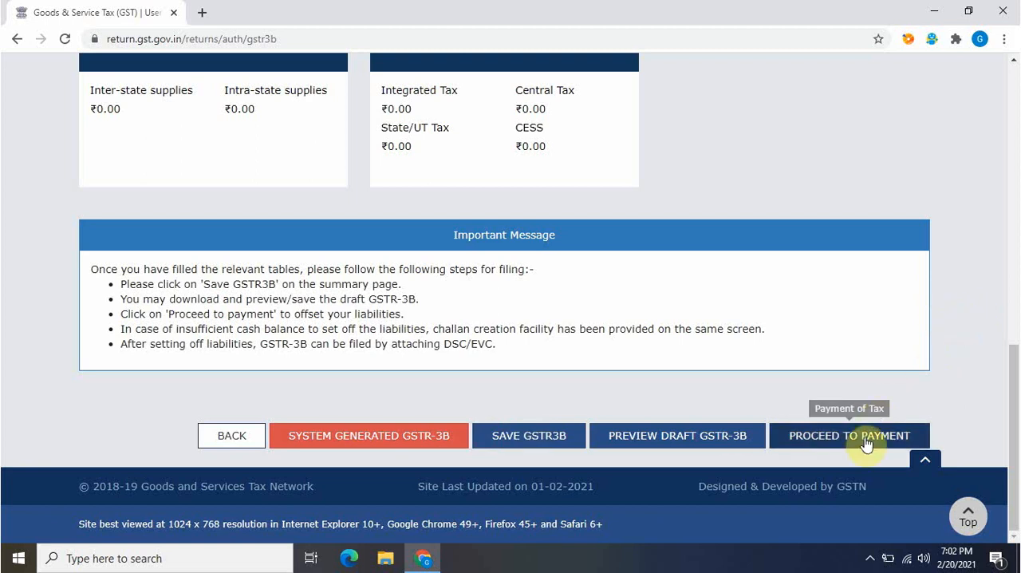
click(869, 439)
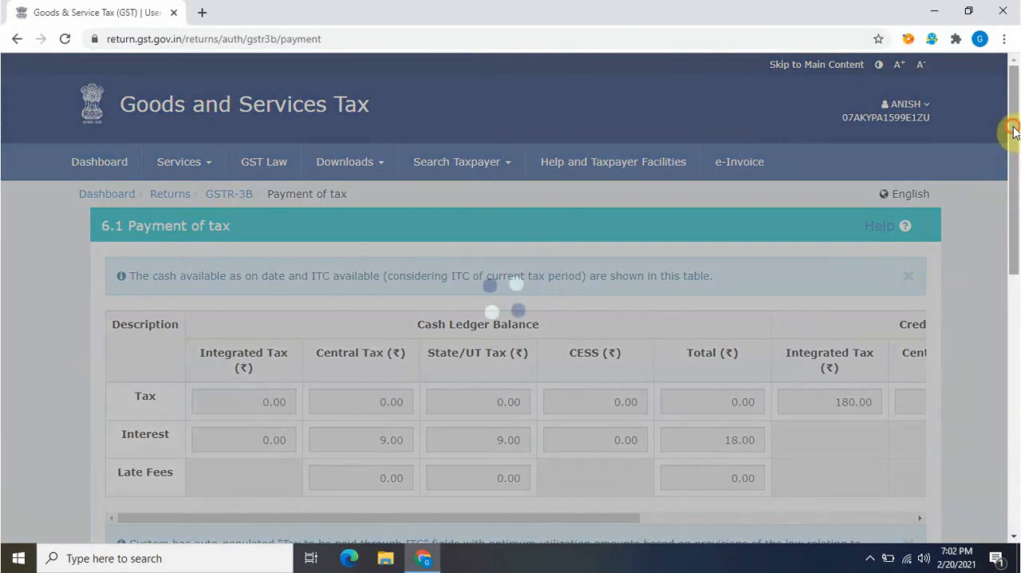
drag(1010, 130, 1008, 486)
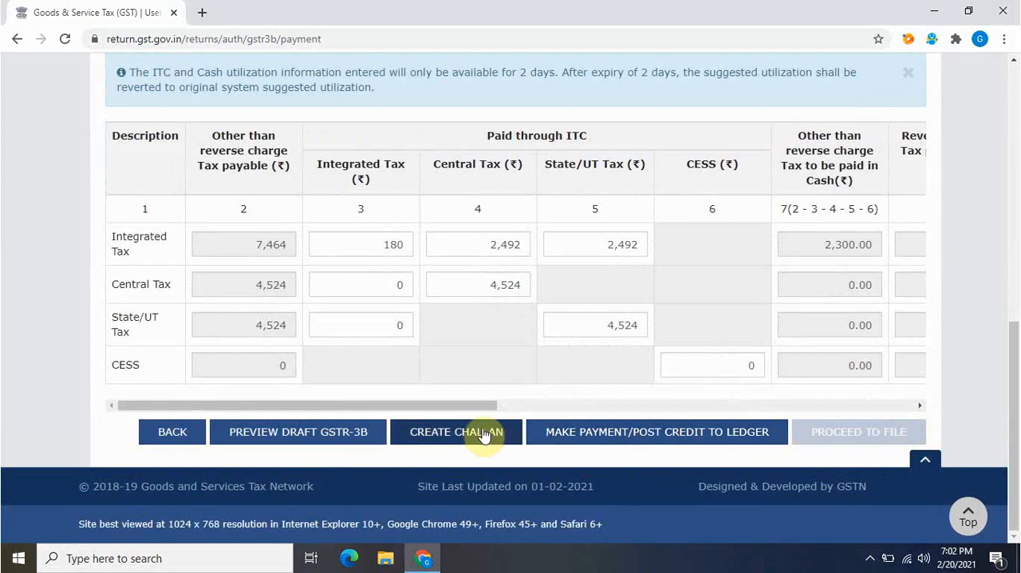
click(483, 433)
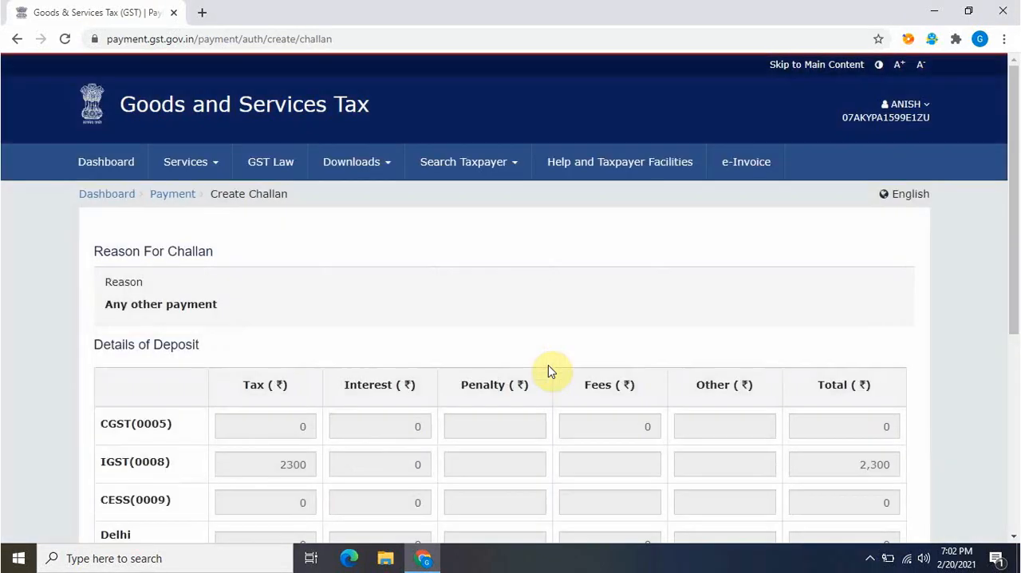
Generate the IGST challan with E-Payment as its payment mode and choose Net Banking to pay it
drag(1013, 264, 1015, 375)
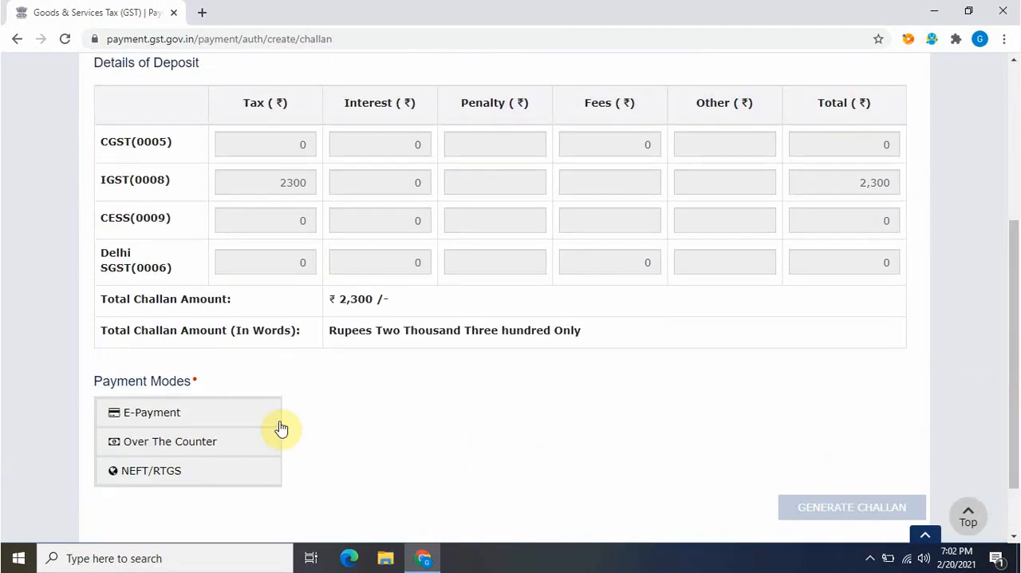
click(202, 423)
drag(1016, 318, 1016, 359)
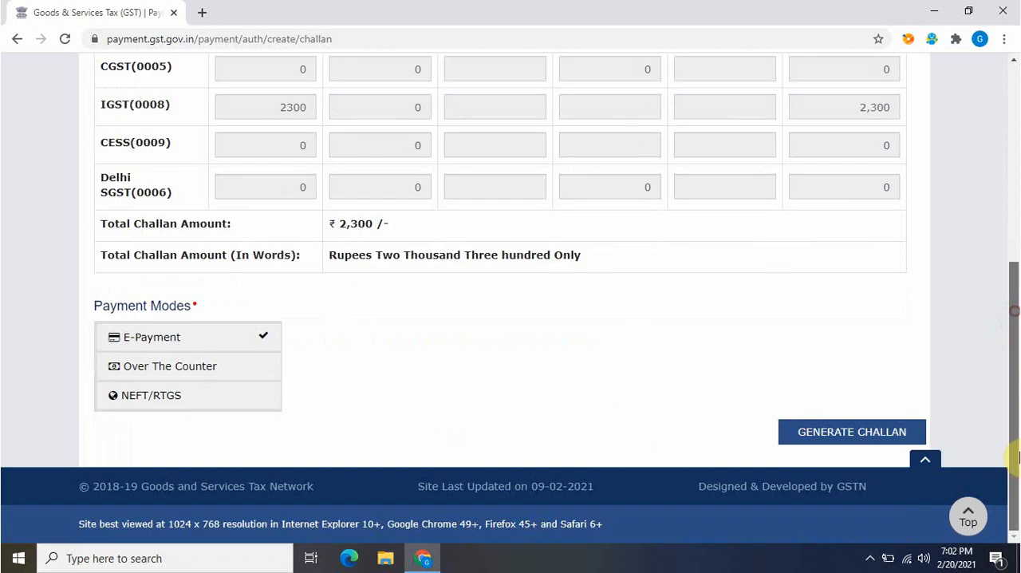
click(850, 433)
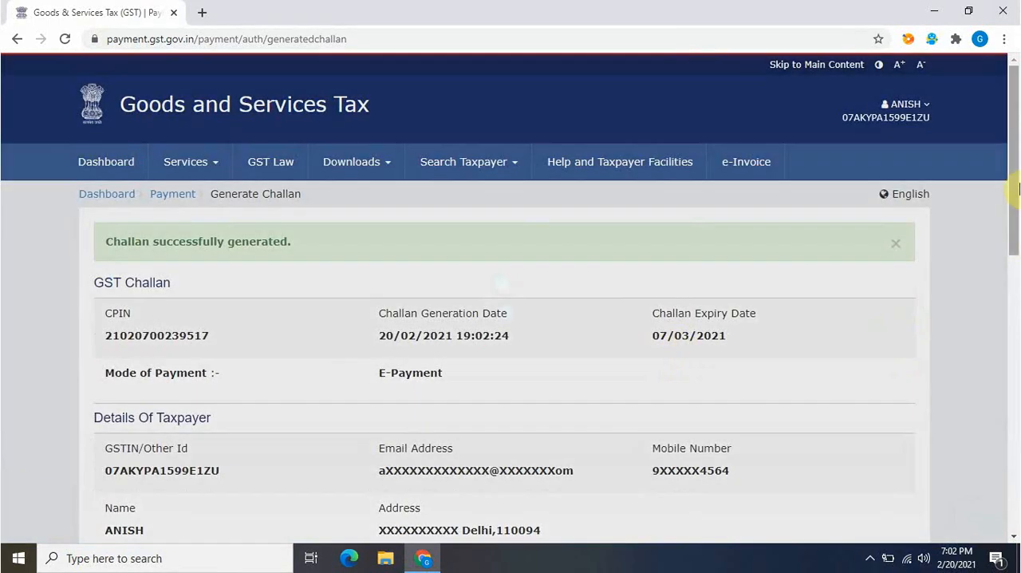
drag(1018, 189, 1013, 510)
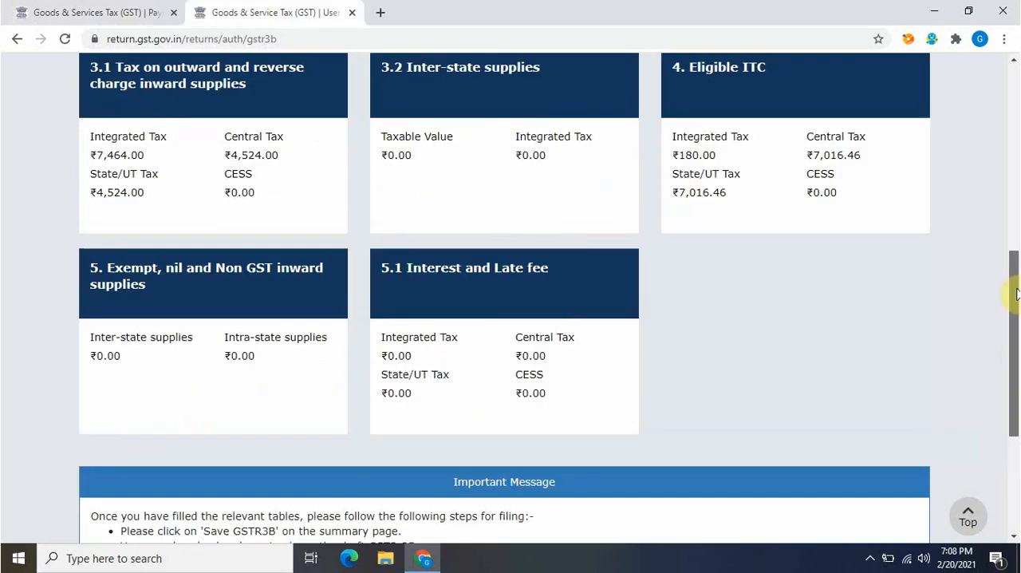
drag(1016, 290, 1015, 343)
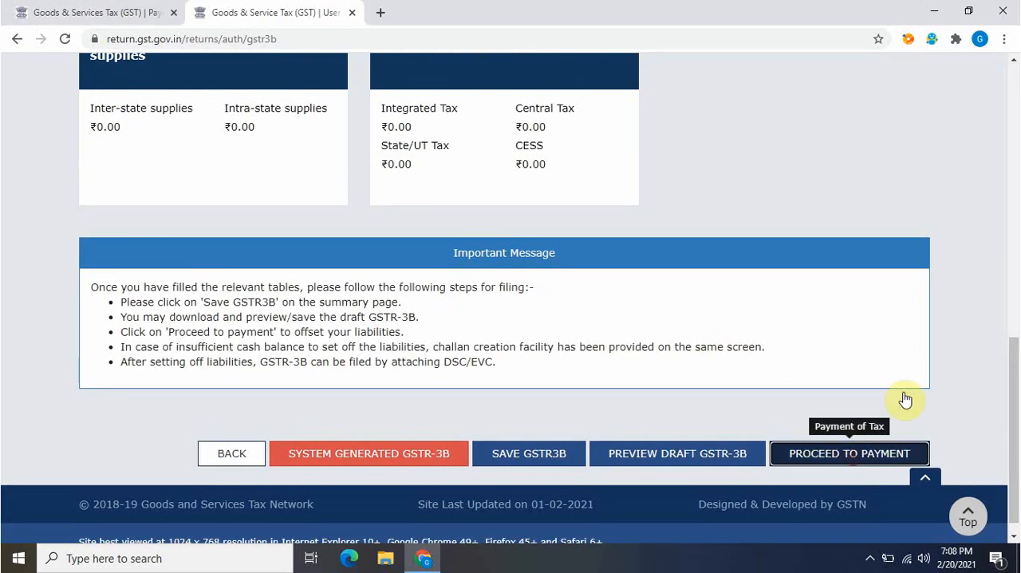
Return to payment of tax in GSTR-3B and offset the liability by making the payment and posting the credit to the ledger
click(869, 452)
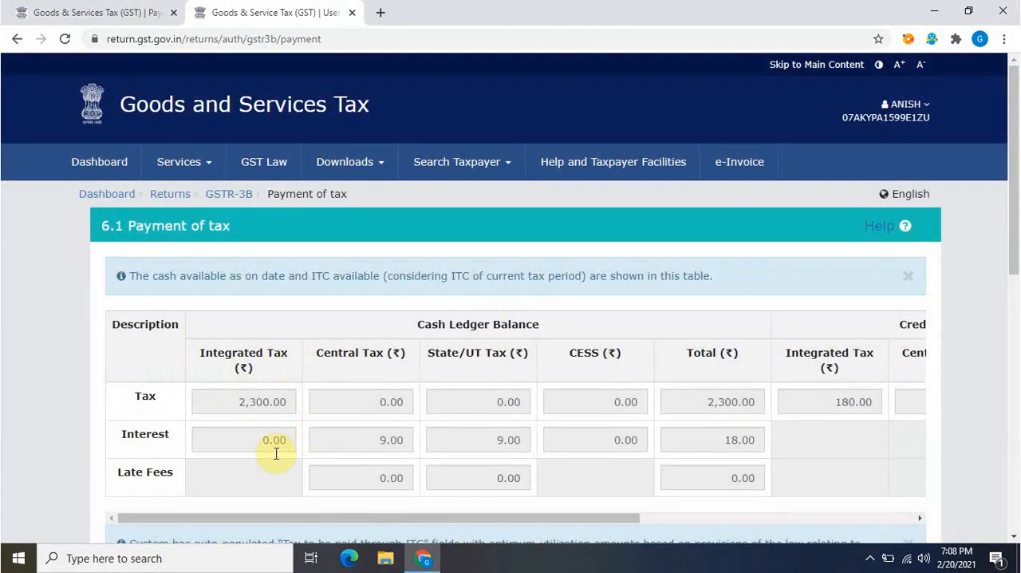
drag(1017, 191, 1014, 447)
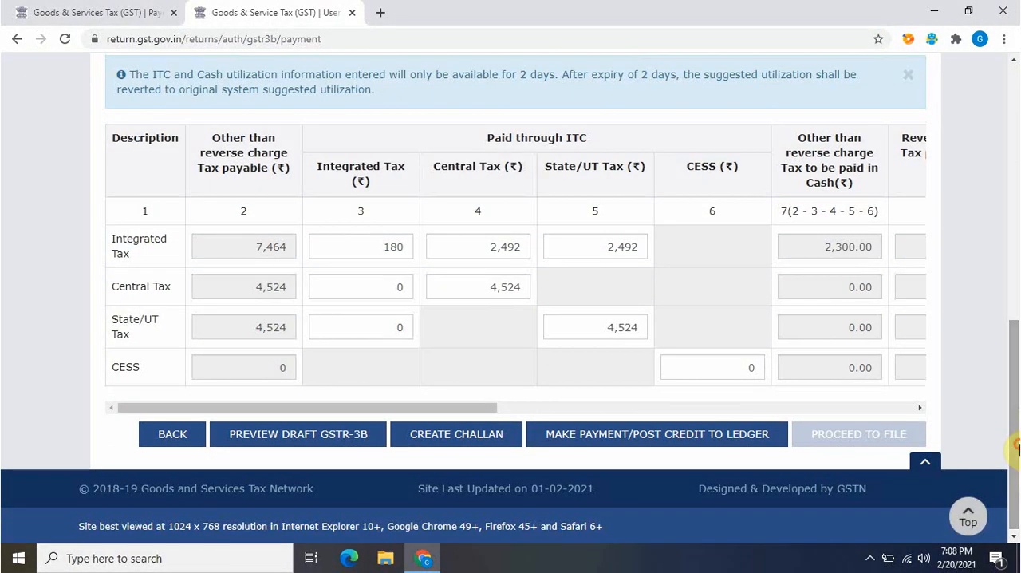
click(626, 435)
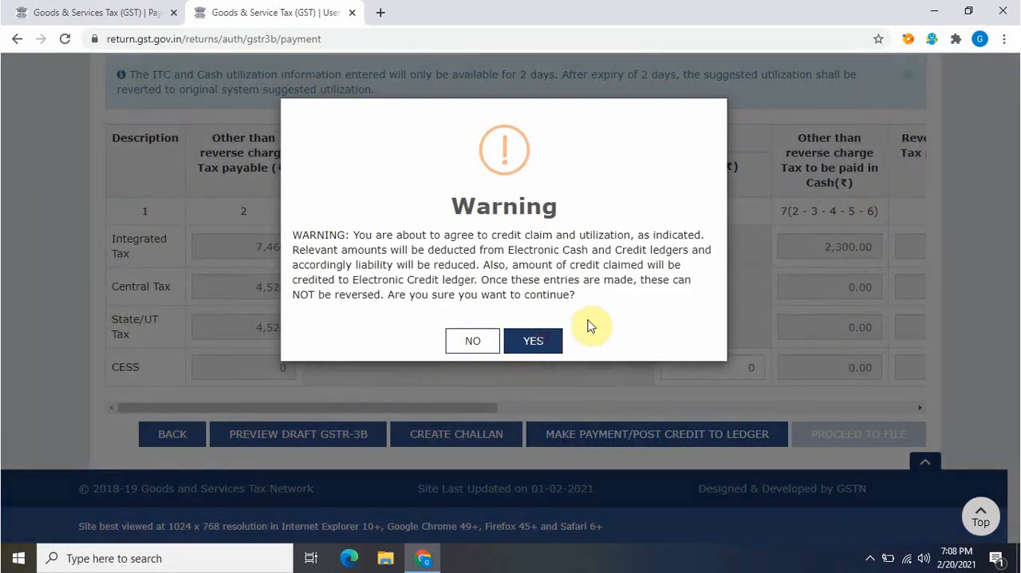
click(550, 338)
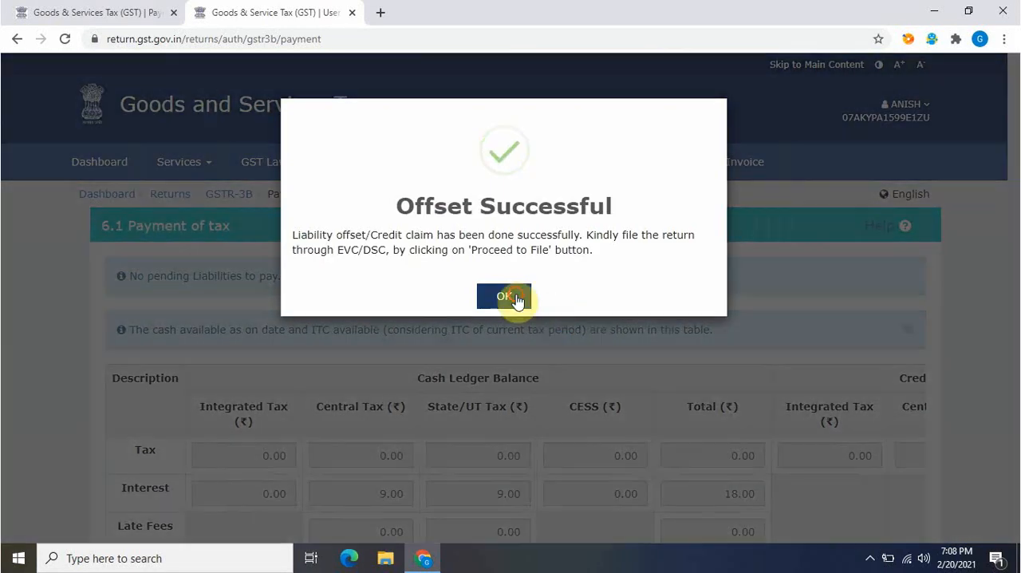
click(510, 297)
Proceed to file the offset return and accept the declaration that its information is true and correct
scroll(675, 403, down, 10)
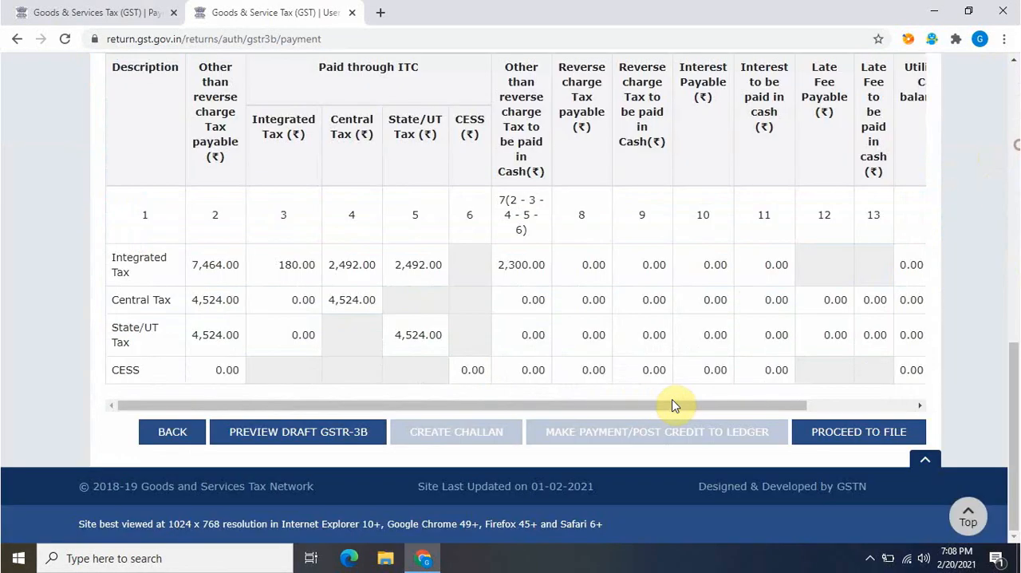
drag(684, 404, 871, 448)
click(872, 447)
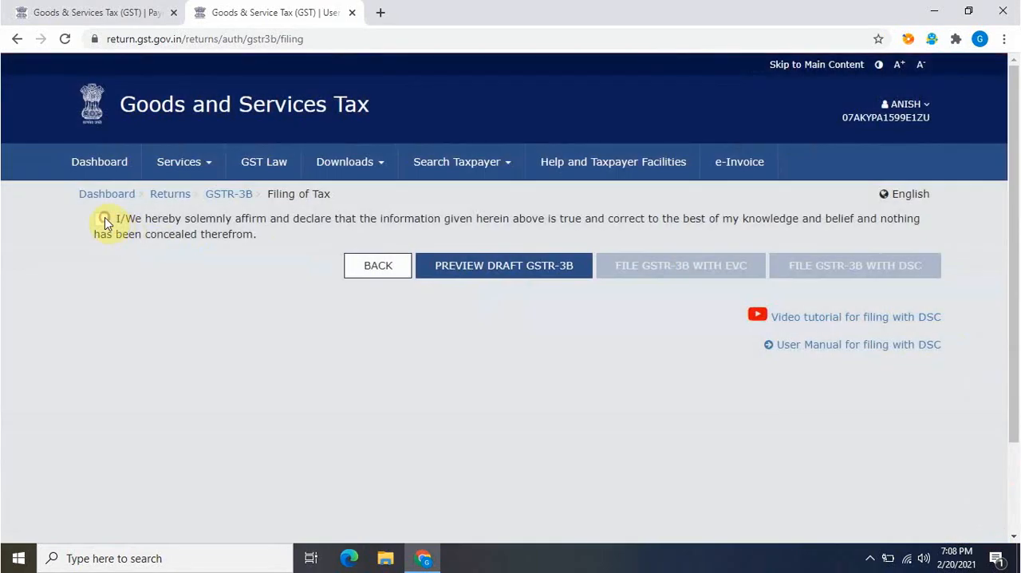
click(105, 222)
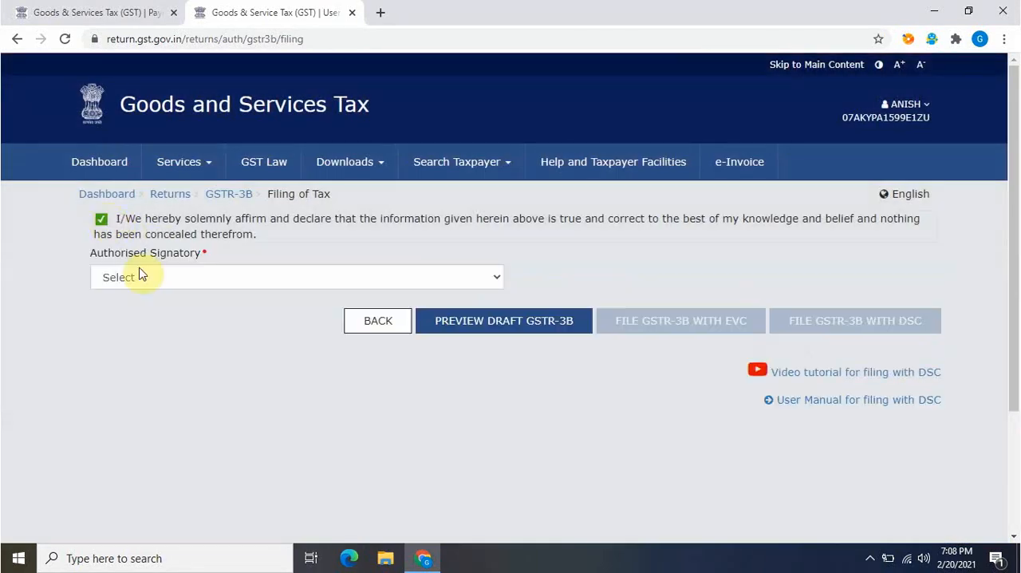
Select the authorised signatory and file GSTR-3B with EVC, accepting the late fee information
click(141, 276)
click(143, 305)
click(152, 371)
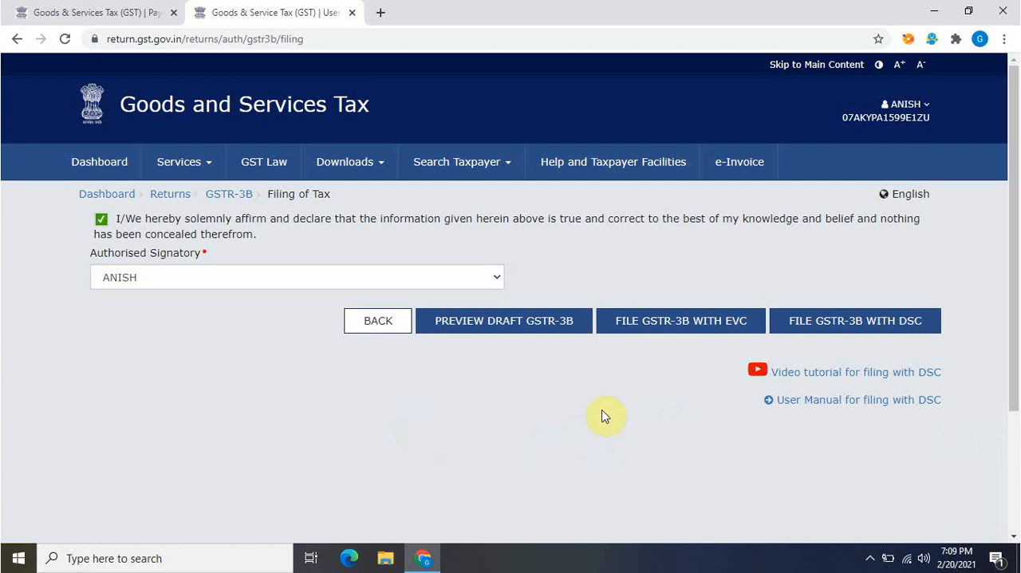
click(662, 321)
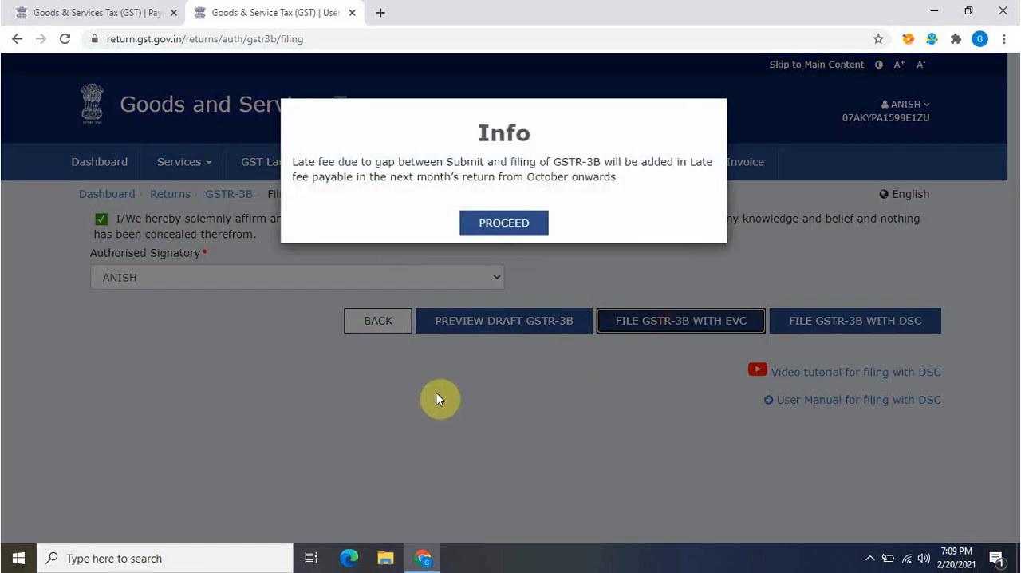
click(520, 236)
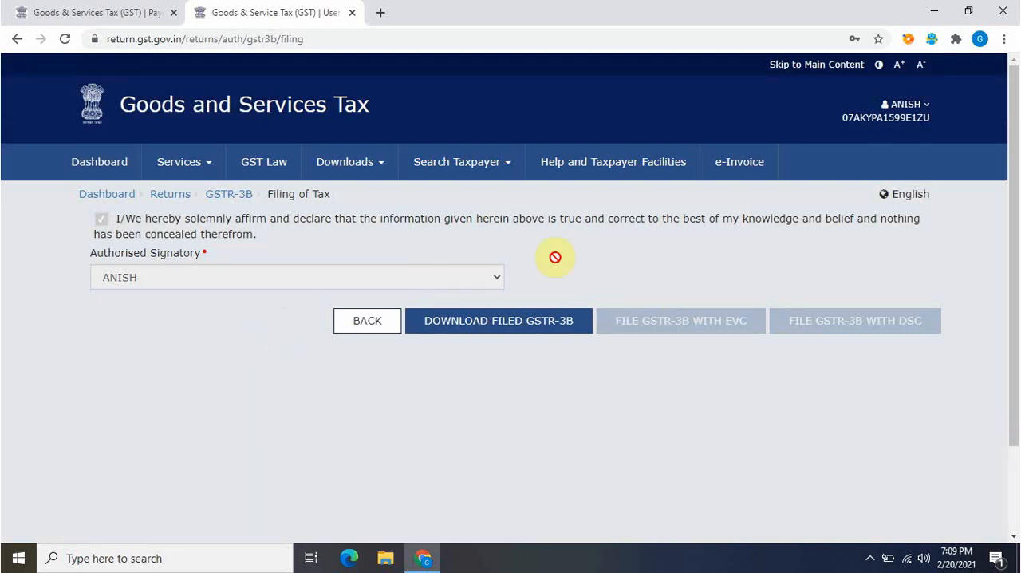
Go back to the portal dashboard and open the Track Return Status page for returns
click(113, 199)
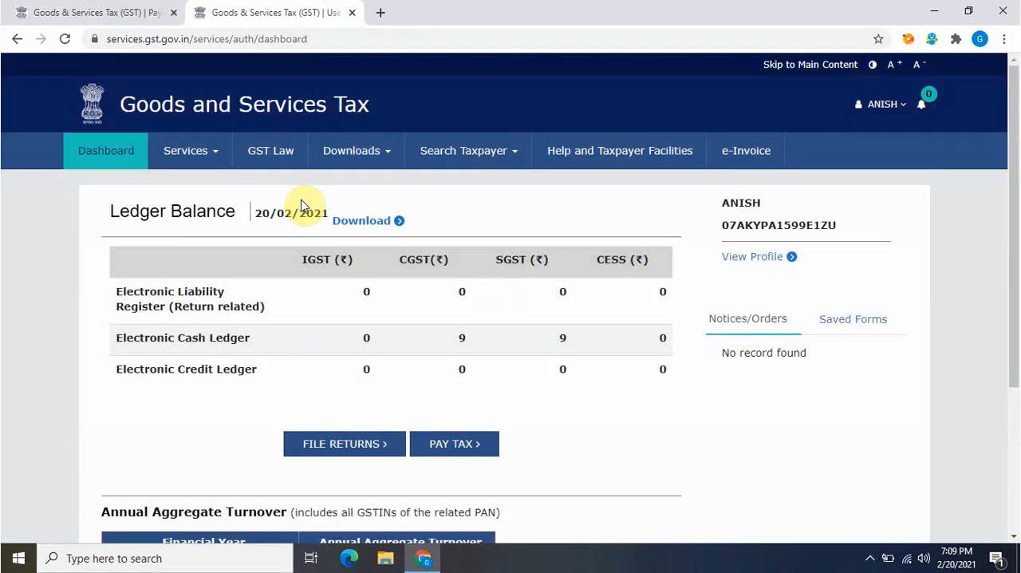
click(222, 162)
mouse_move(245, 188)
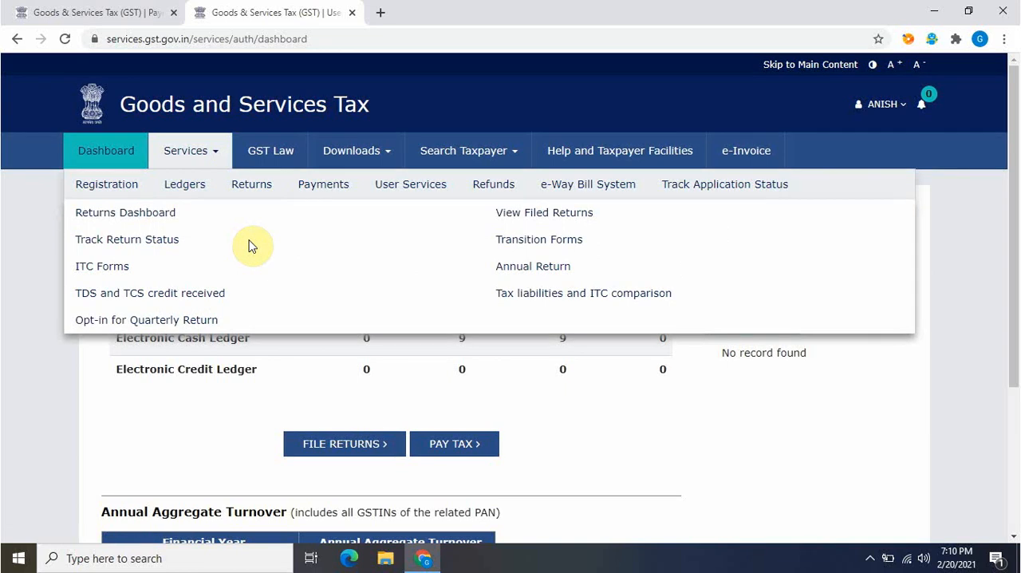
click(146, 240)
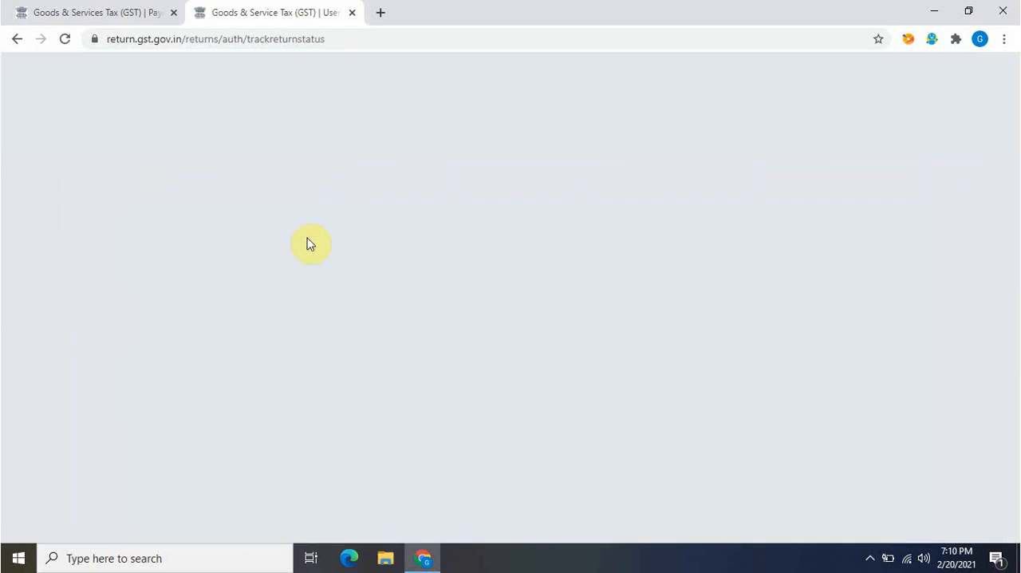